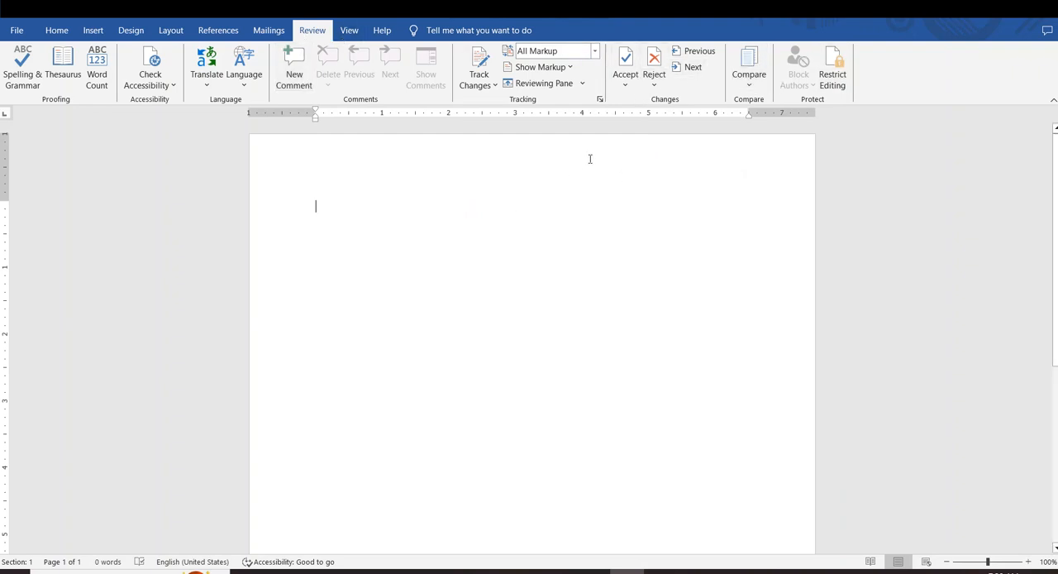
Fill the blank document with sample paragraphs generated by the =rand() function
text(rand)
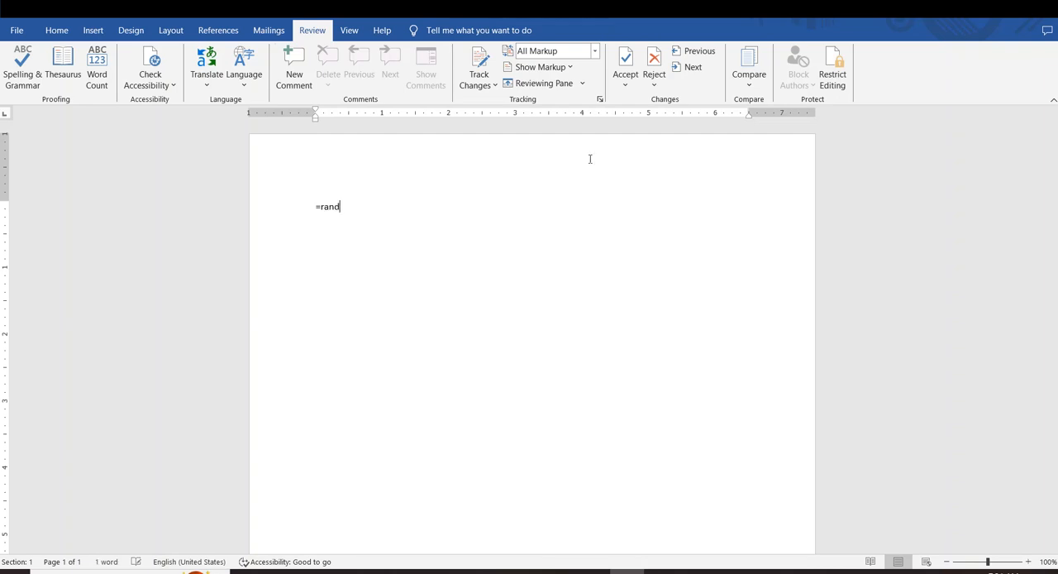
text(())
key(Return)
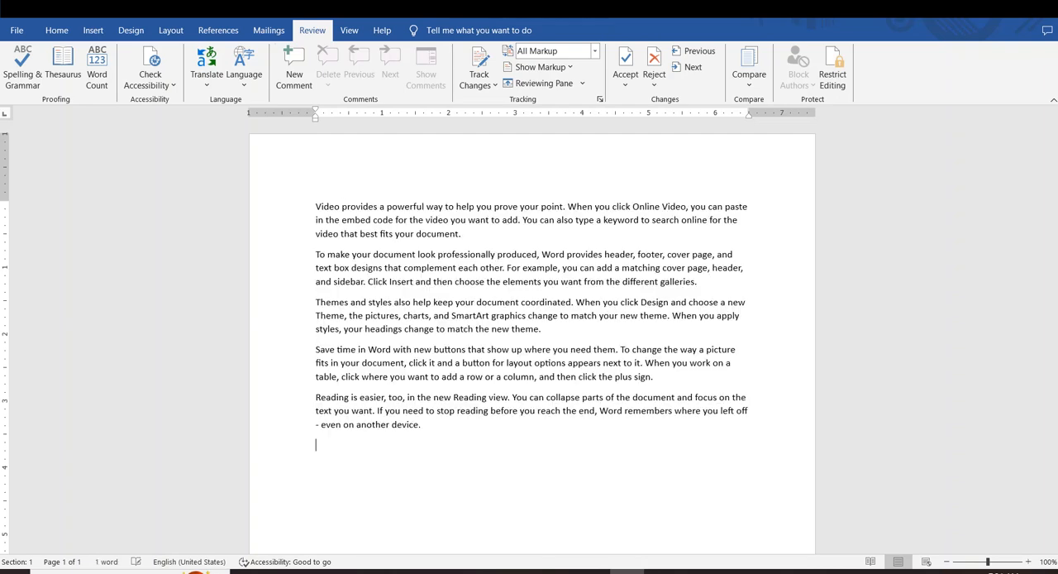
drag(465, 419, 350, 191)
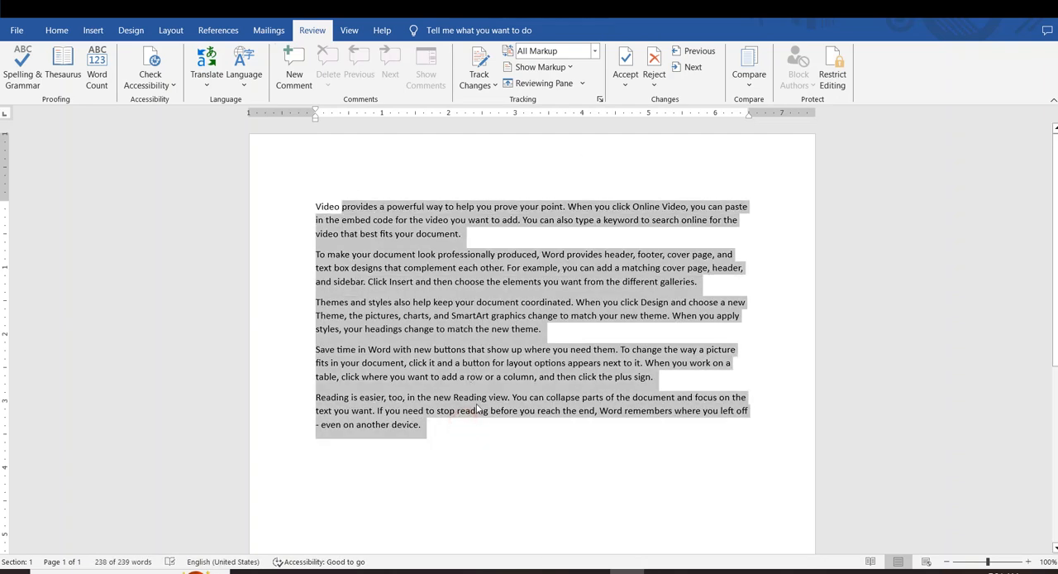
click(478, 410)
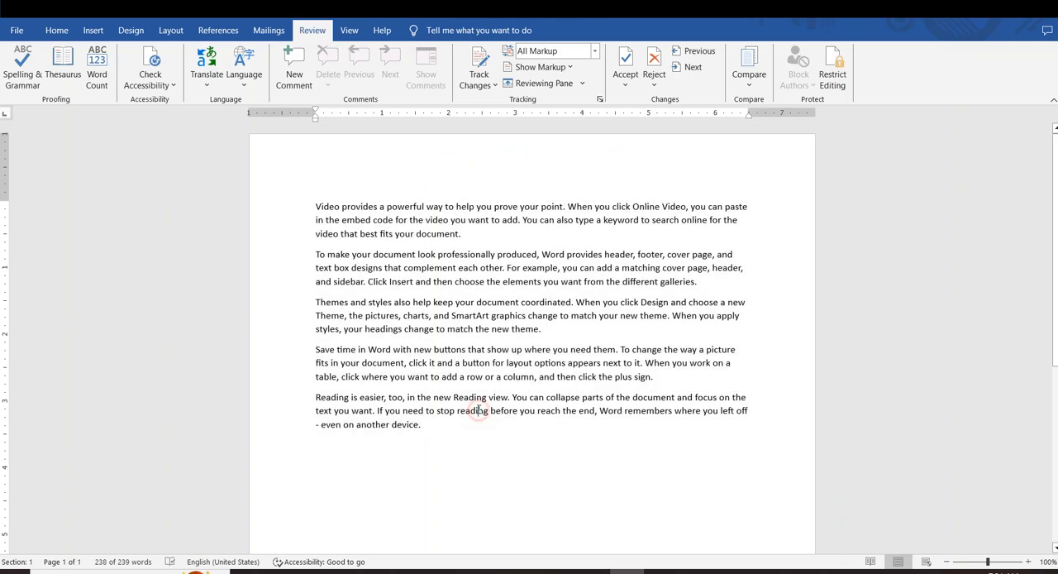
Insert a new line above the first paragraph and enter the title "Computer"
click(315, 208)
key(Return)
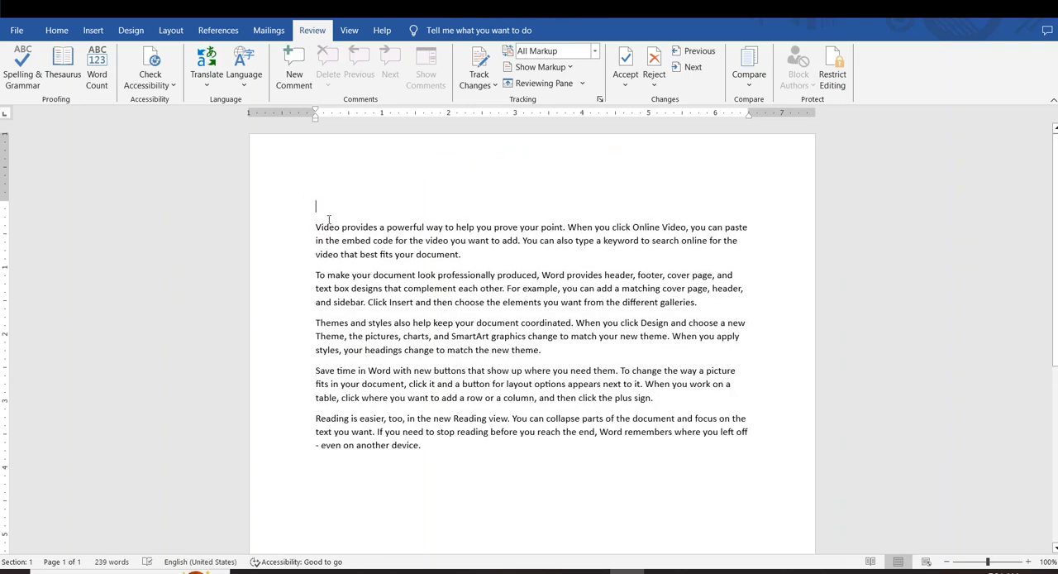
text(Comput)
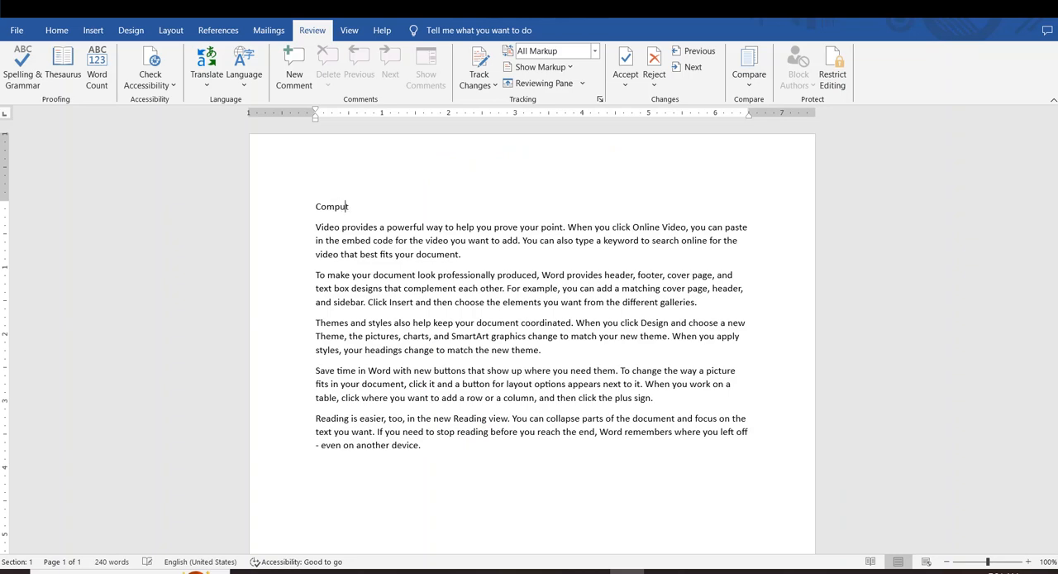
text(er)
Enlarge the "Computer" title's font size by several increments and centre it on the page
drag(417, 214, 281, 206)
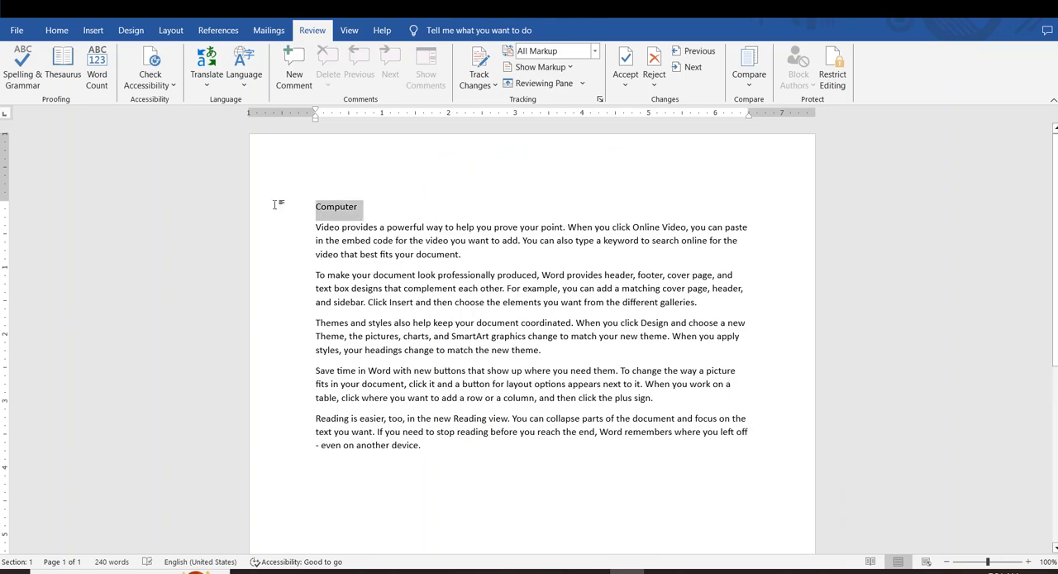
key(ctrl+shift+period)
key(ctrl+shift+period)
key(ctrl+shift+period)
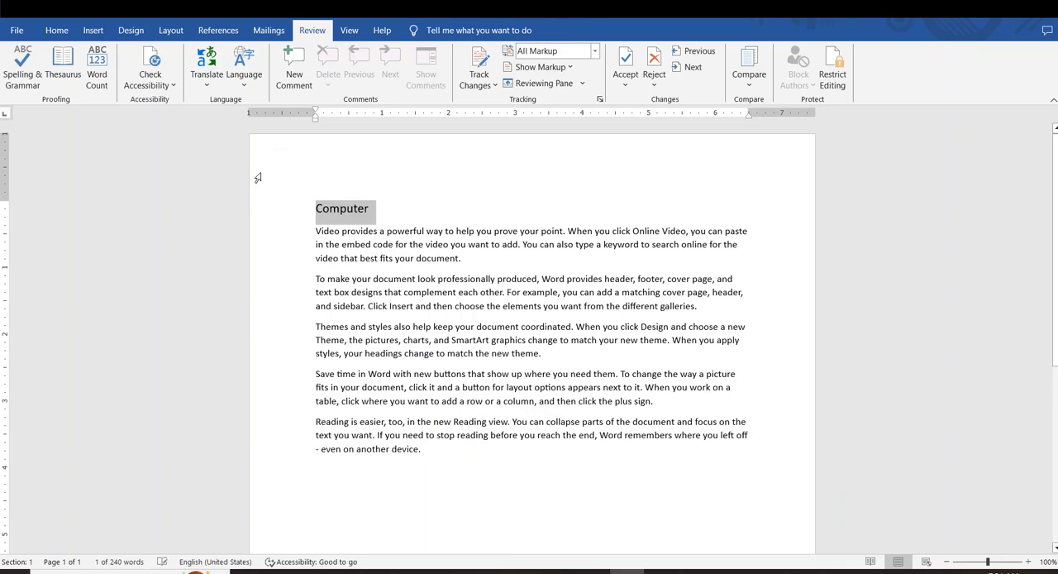
key(ctrl+e)
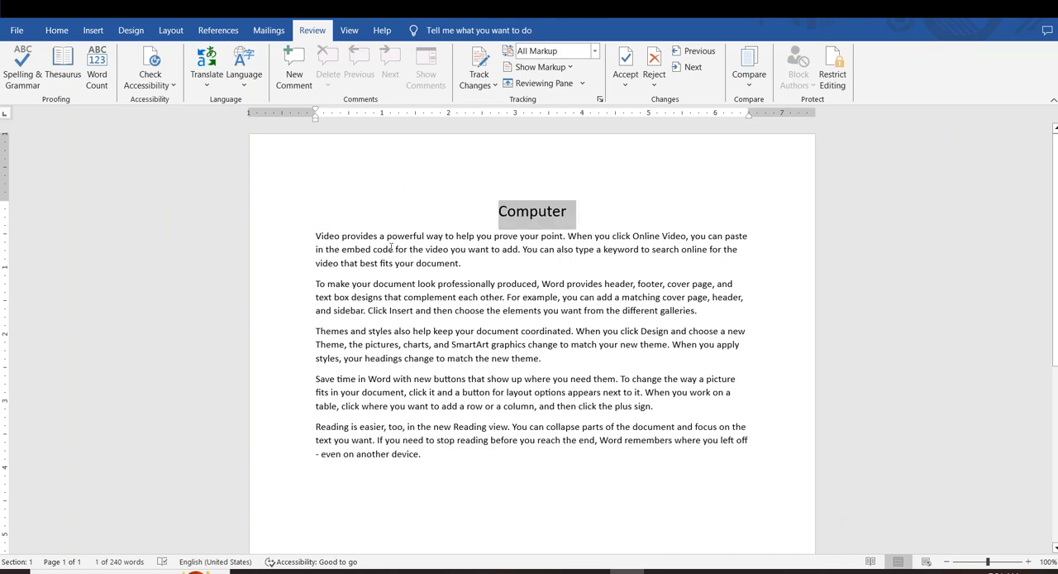
click(465, 286)
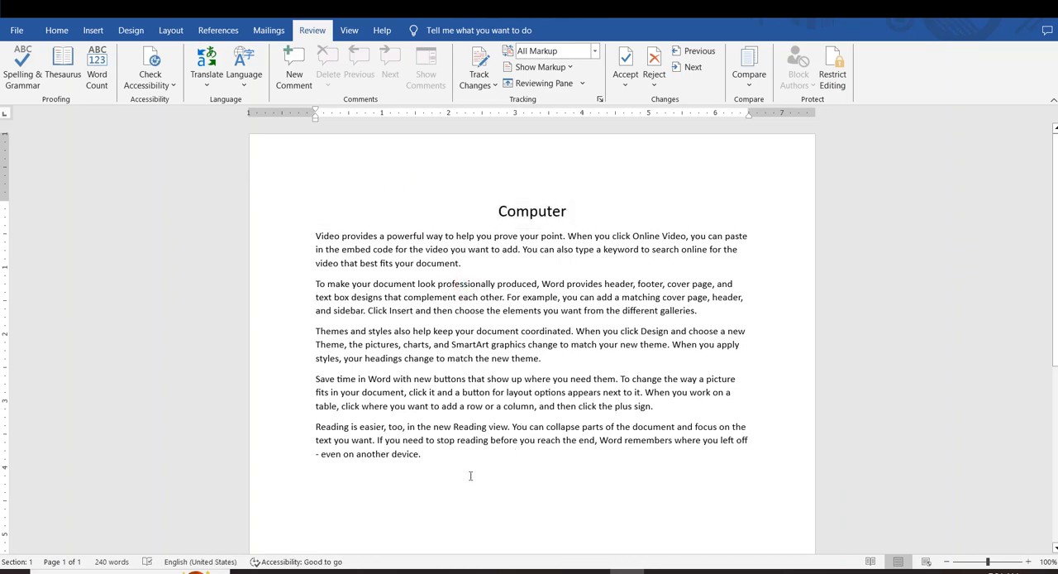
drag(470, 475, 369, 232)
click(474, 358)
drag(578, 439, 496, 209)
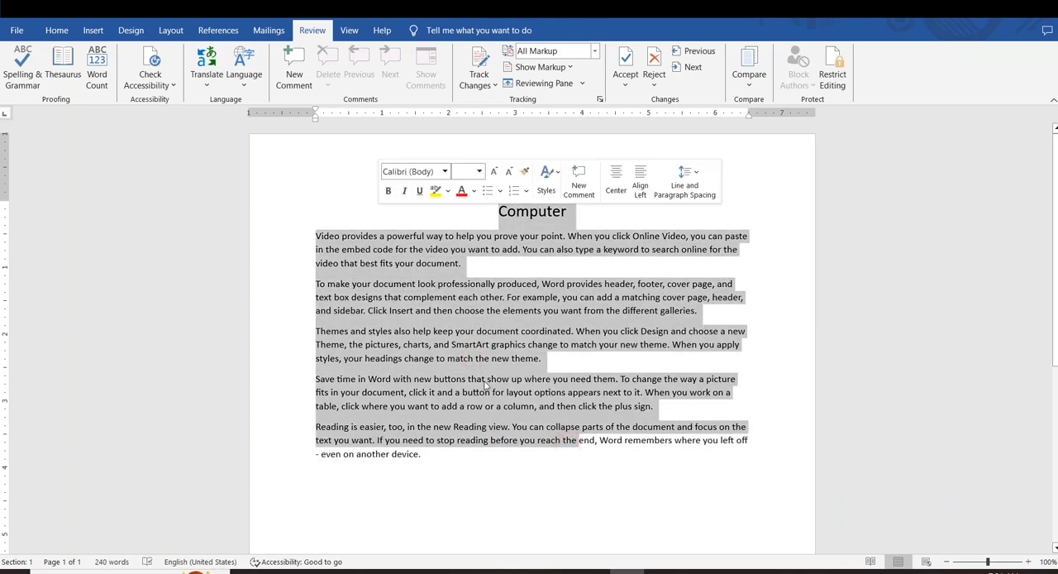
drag(534, 456, 429, 249)
click(556, 442)
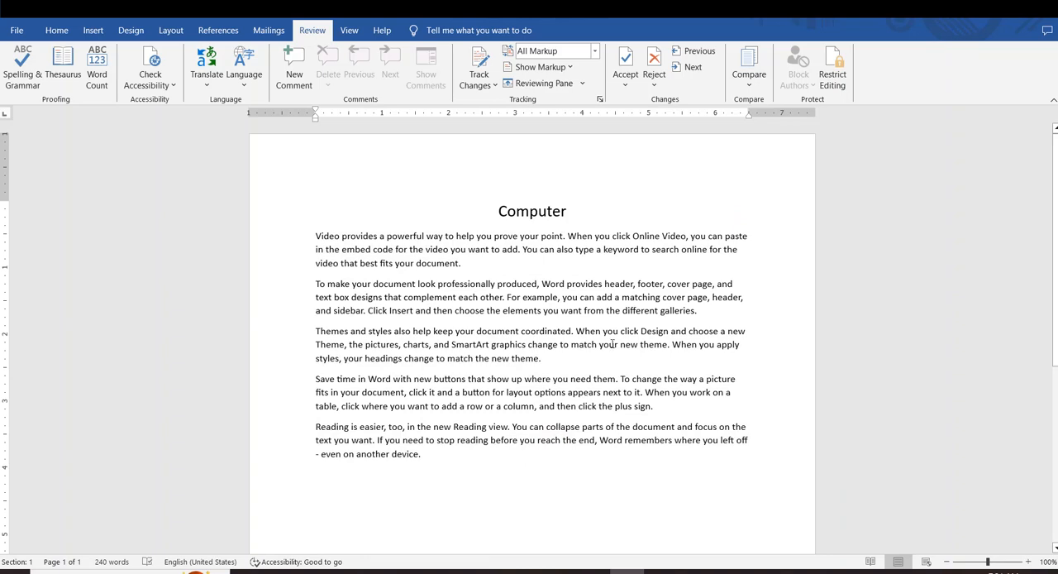
drag(580, 457, 360, 262)
click(562, 477)
Save the document to the Desktop as a Word Document named "orgnal"
click(16, 30)
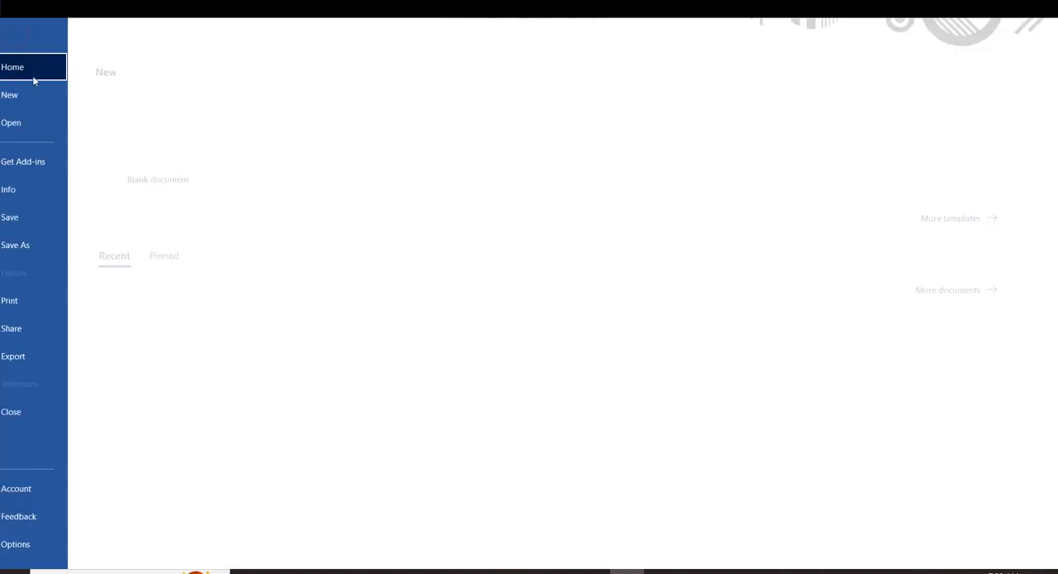
click(37, 245)
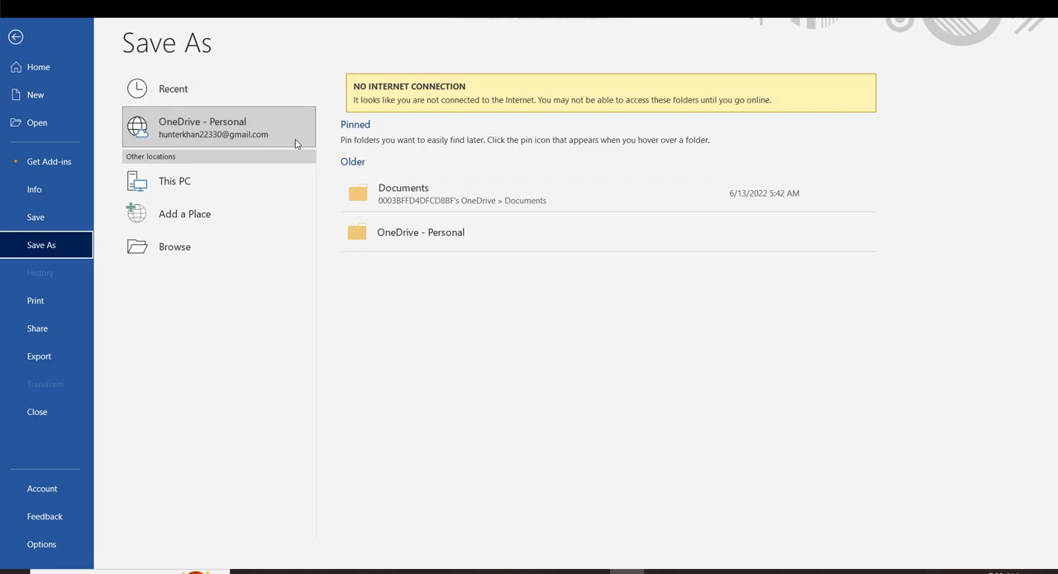
click(171, 176)
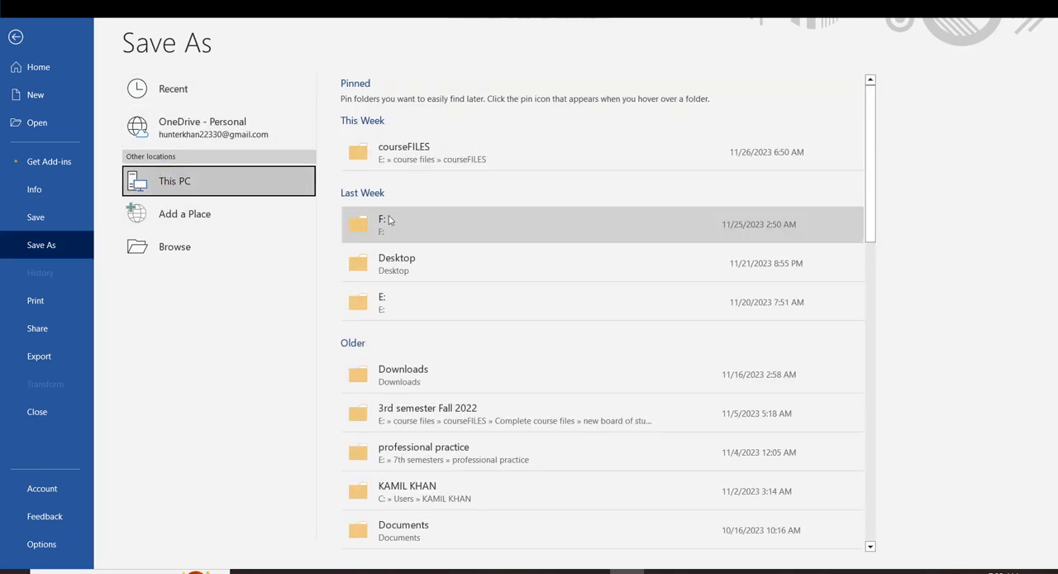
scroll(460, 148, down, 10)
scroll(454, 166, down, 3)
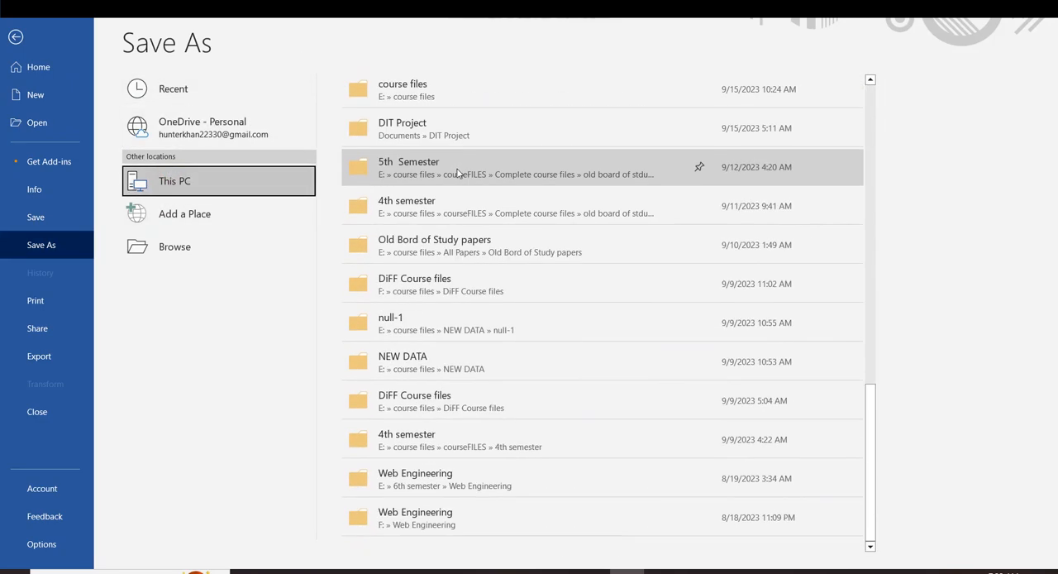
scroll(455, 210, up, 10)
scroll(438, 190, up, 1)
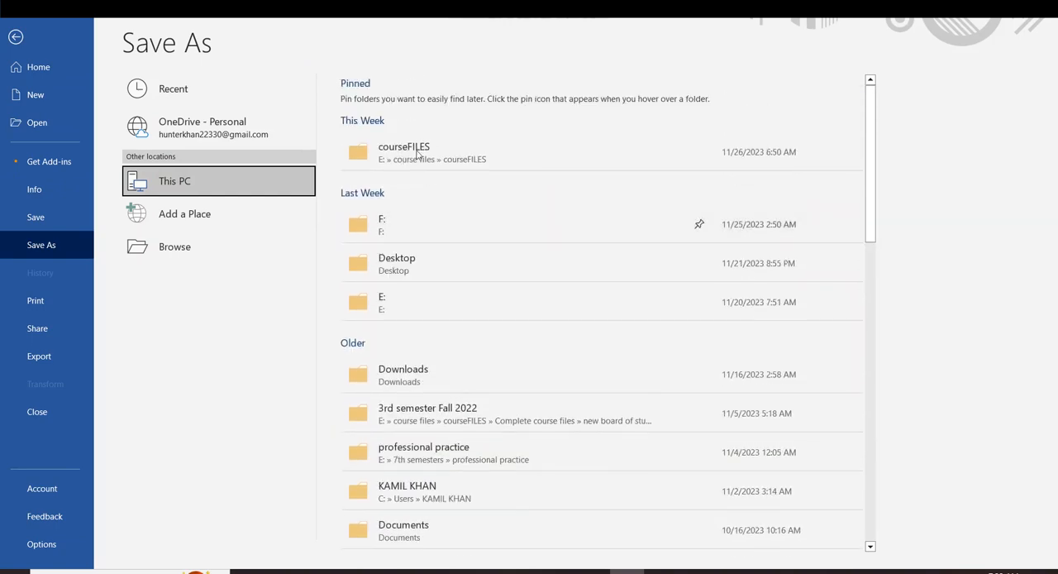
scroll(392, 343, down, 2)
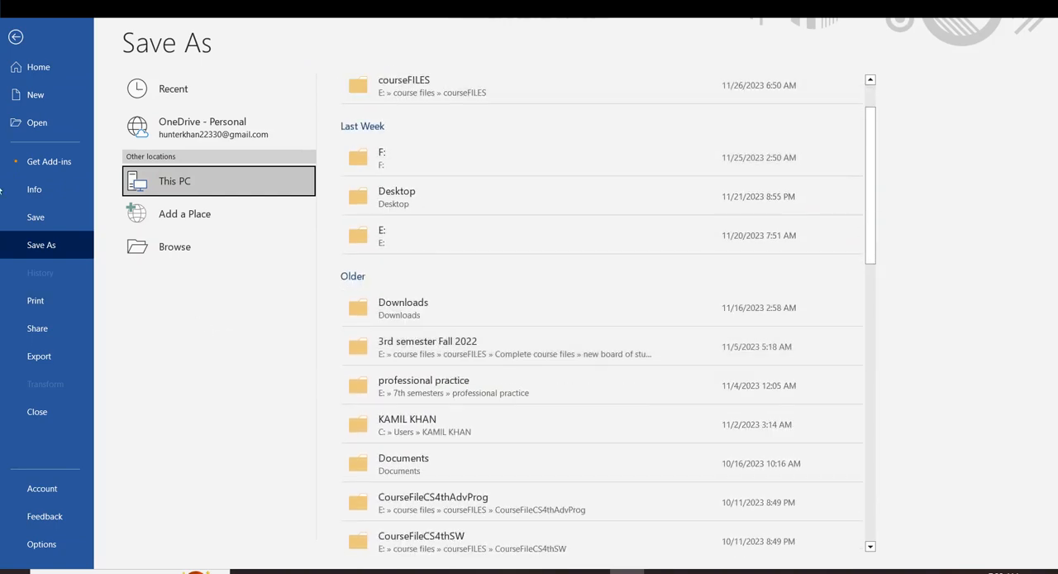
click(162, 251)
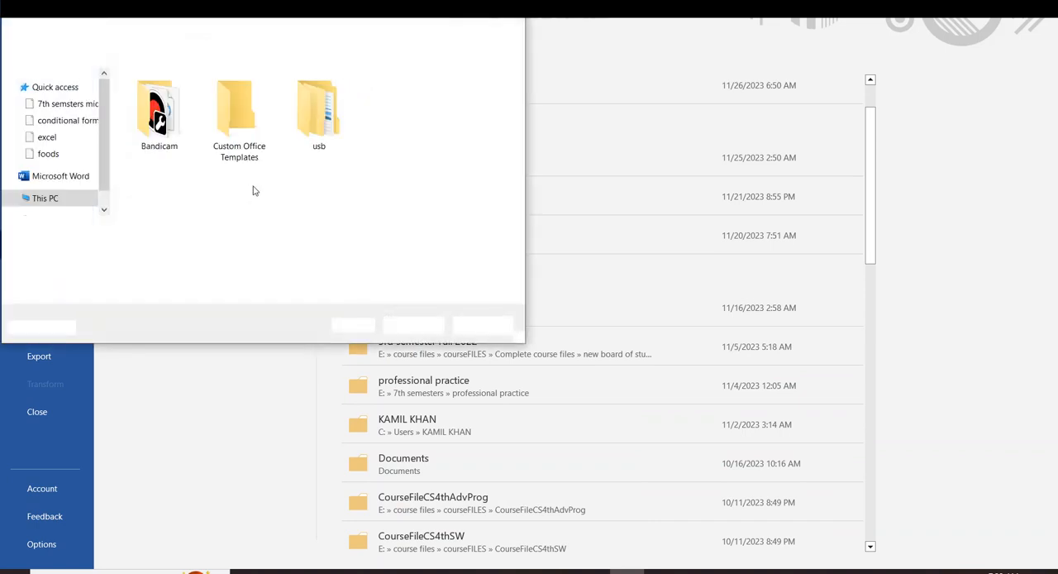
scroll(58, 144, down, 1)
scroll(58, 149, up, 2)
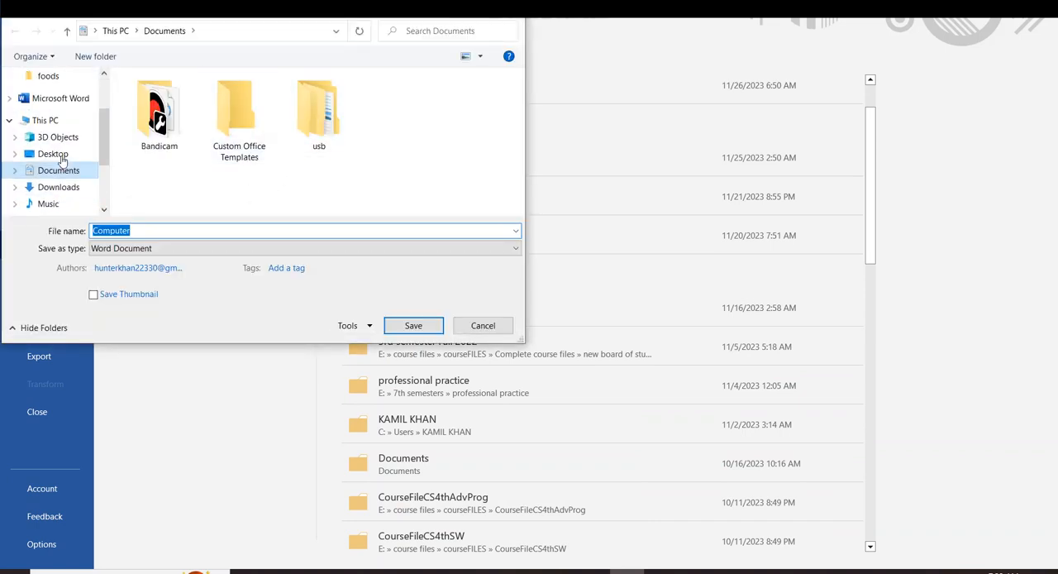
click(51, 154)
double_click(150, 235)
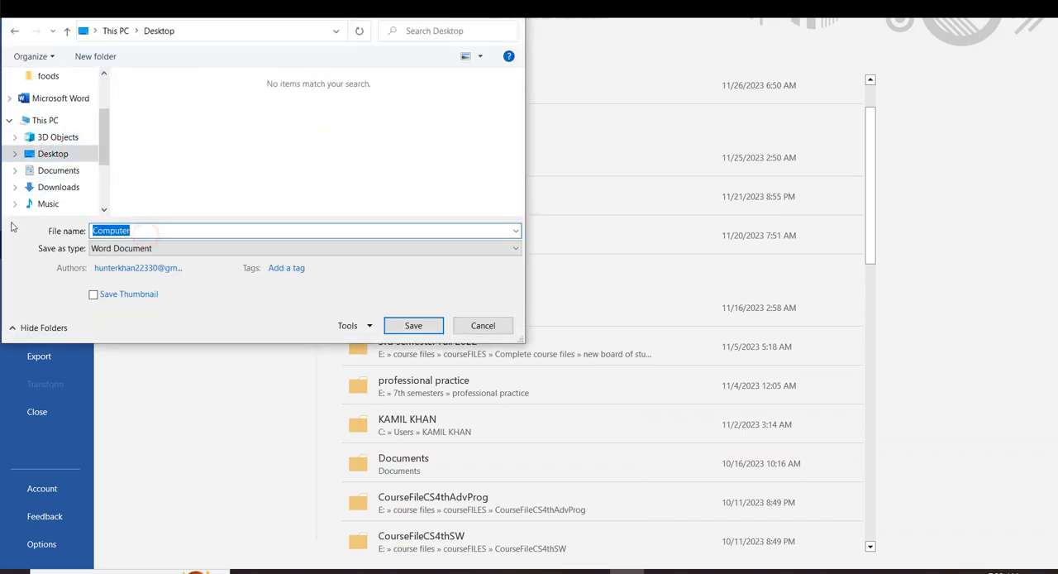
key(BackSpace)
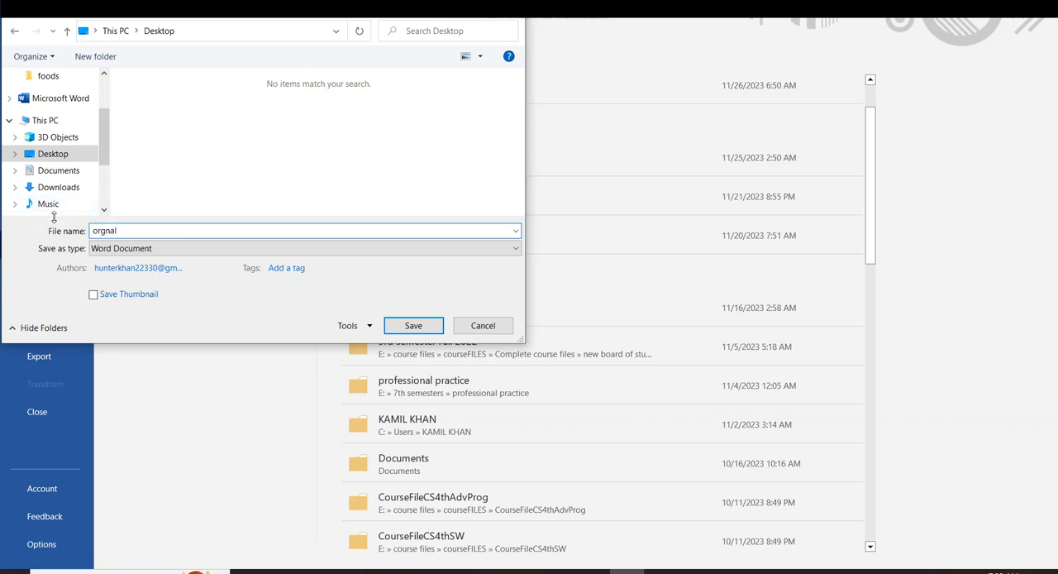
click(416, 323)
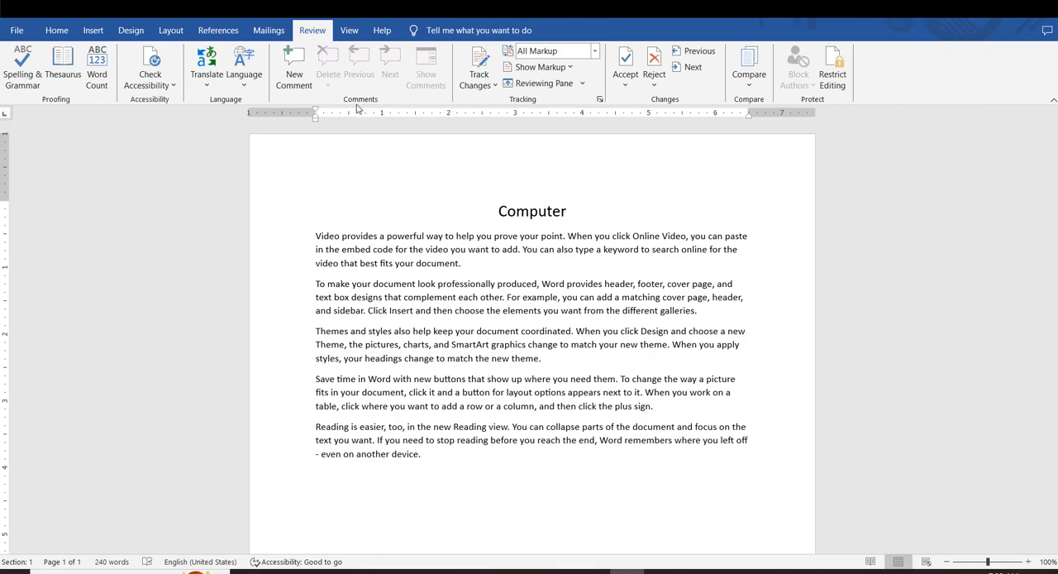
Delete the last three paragraphs, from "Themes and styles" to the end of the document
drag(488, 483, 343, 328)
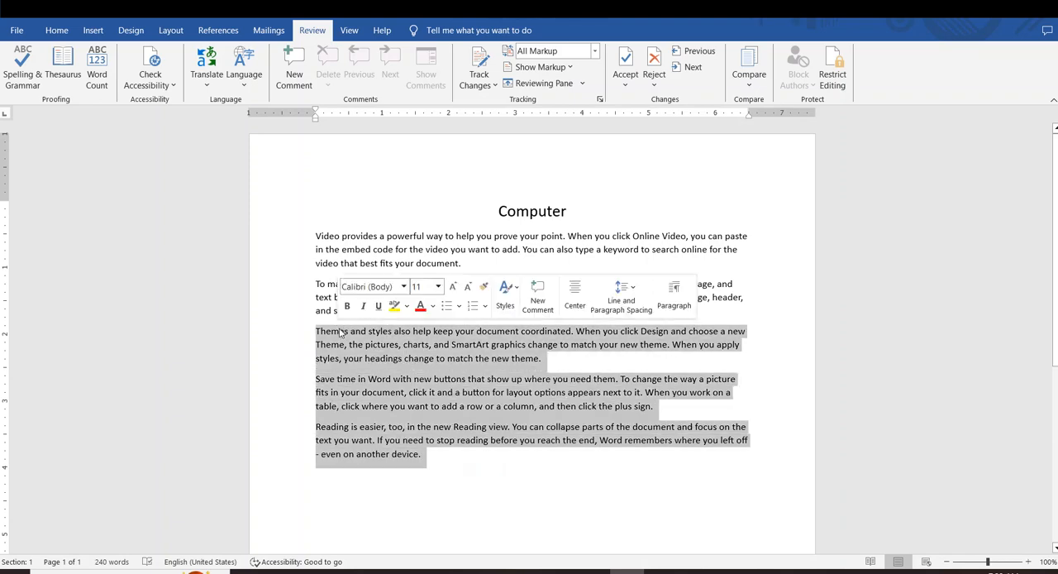
key(Delete)
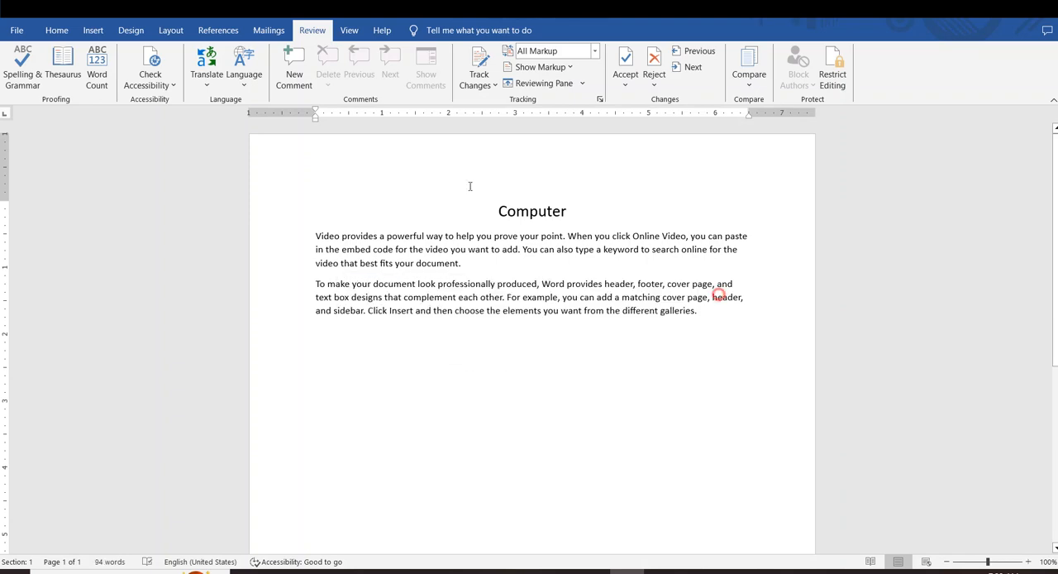
key(ctrl+a)
click(519, 397)
Add a new paragraph after the remaining text reading "Computer is an electornic device."
click(702, 324)
key(Return)
text(Co)
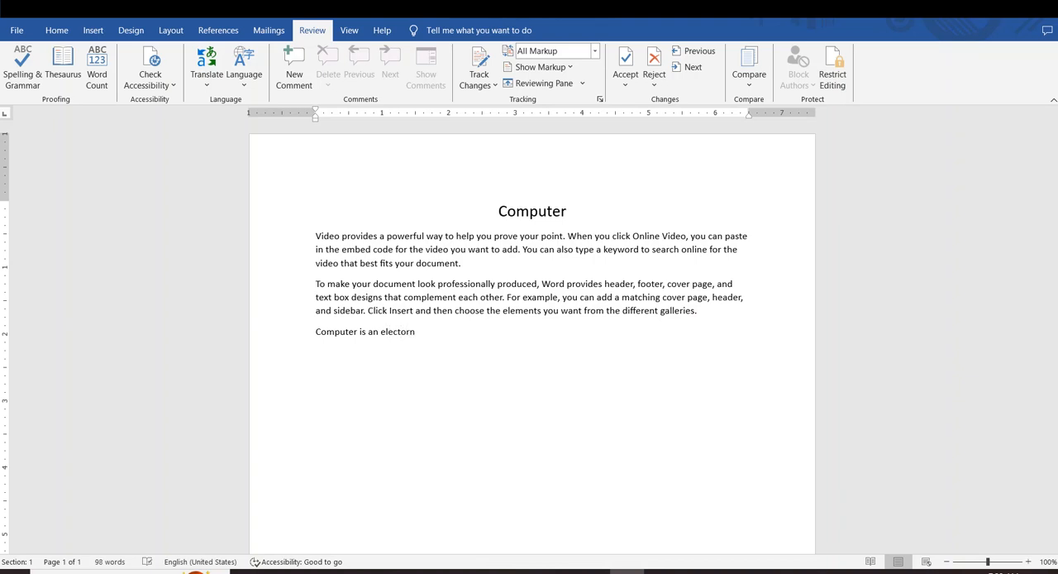
text( device.)
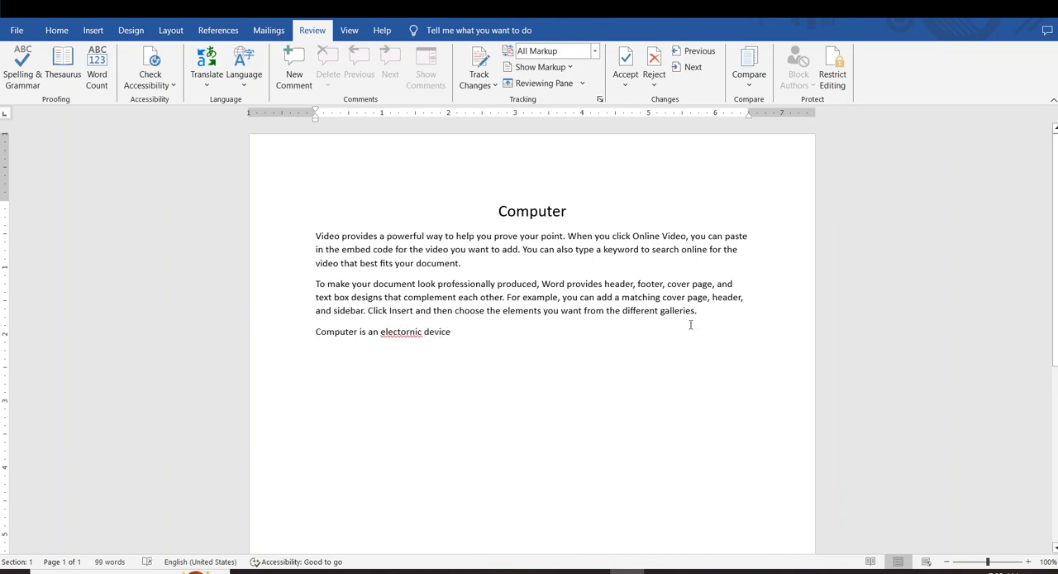
Correct the misspelled word "electornic" in the last paragraph to the suggested spelling "electronic"
right_click(393, 333)
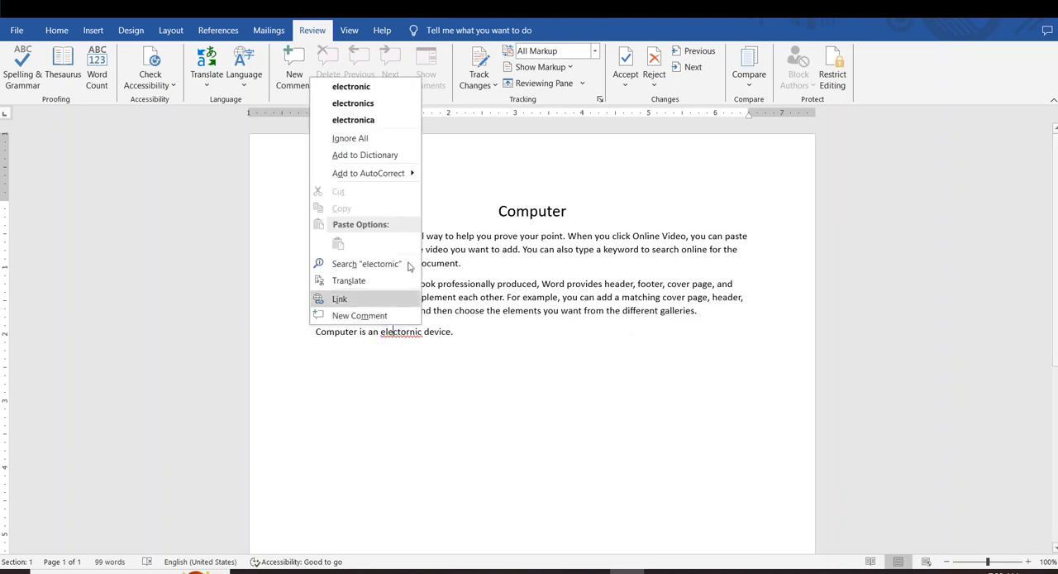
click(347, 85)
click(539, 409)
drag(519, 376, 440, 281)
click(503, 386)
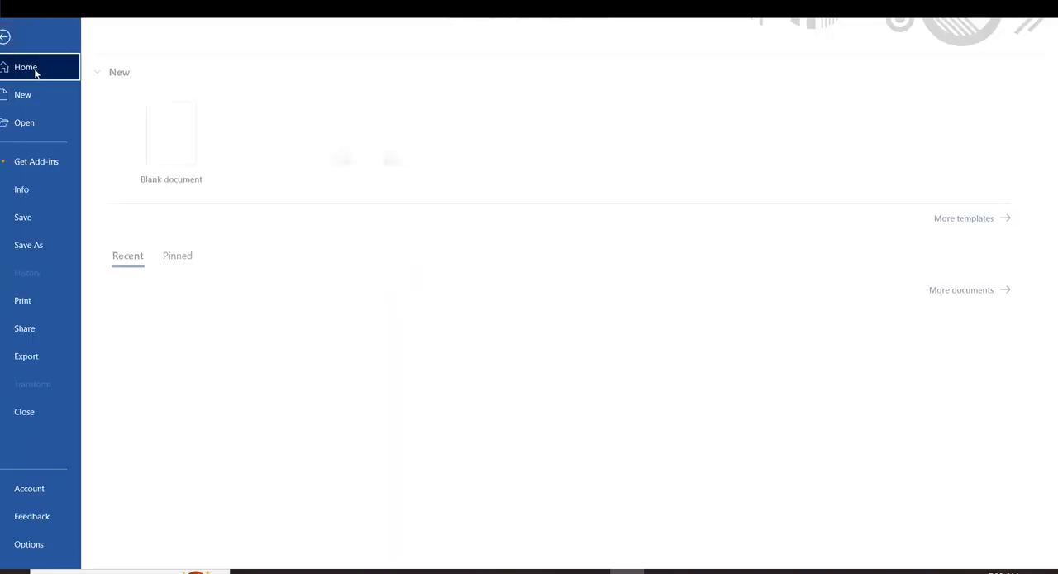
Save the edited document as a separate Word Document named "copy" on the Desktop
click(17, 29)
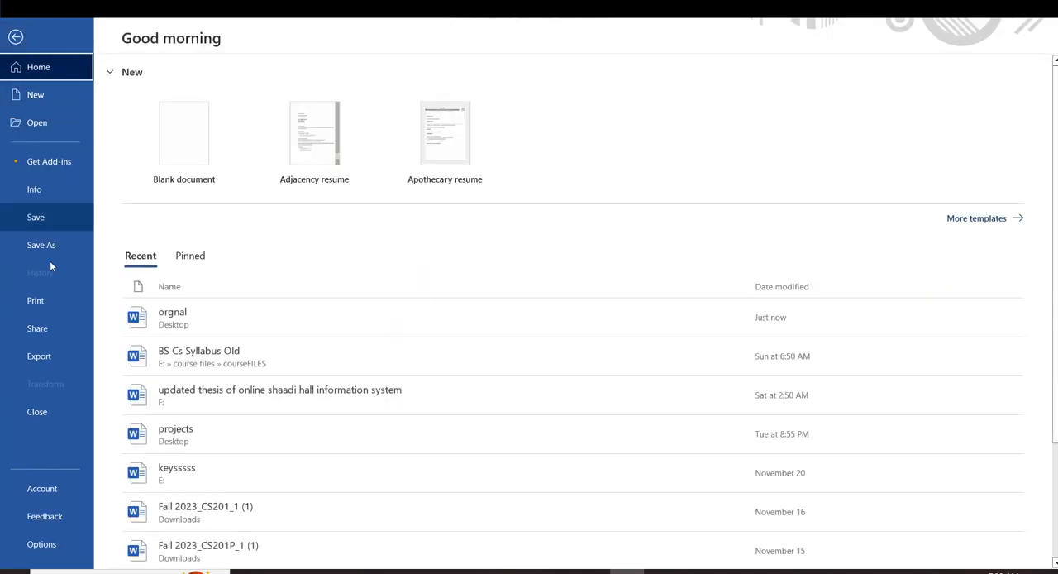
click(35, 245)
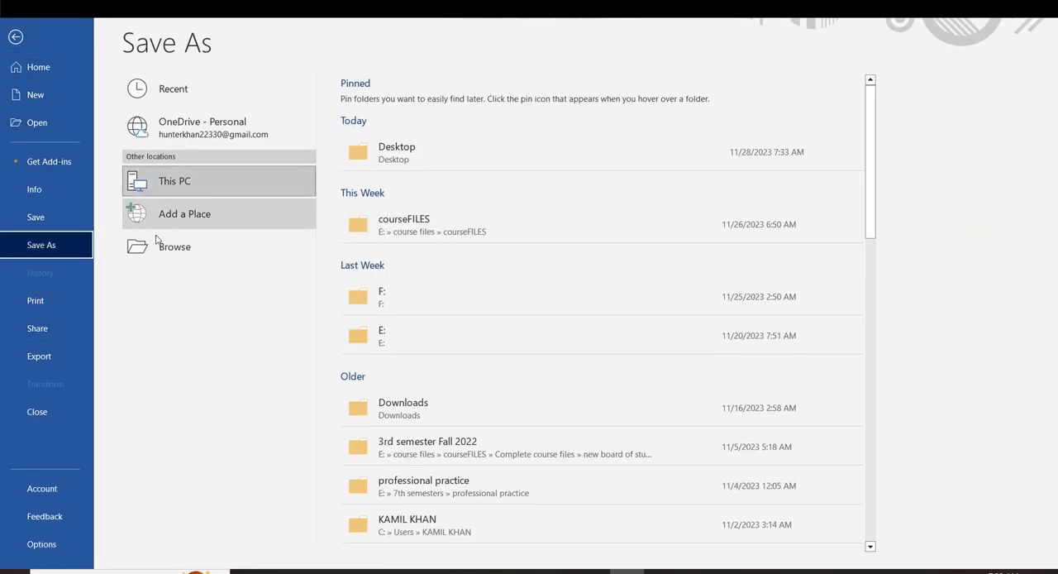
click(168, 189)
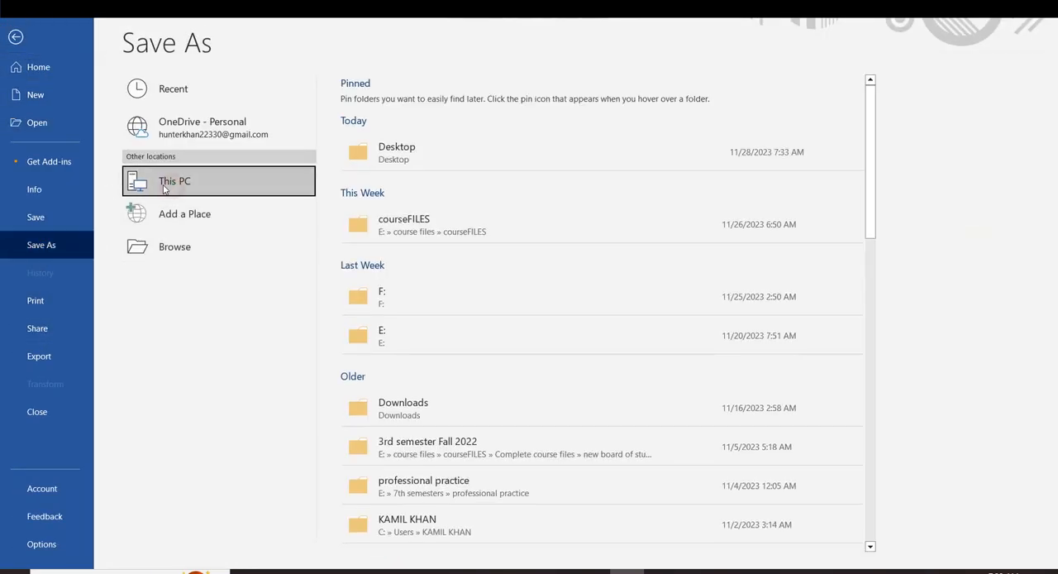
click(171, 248)
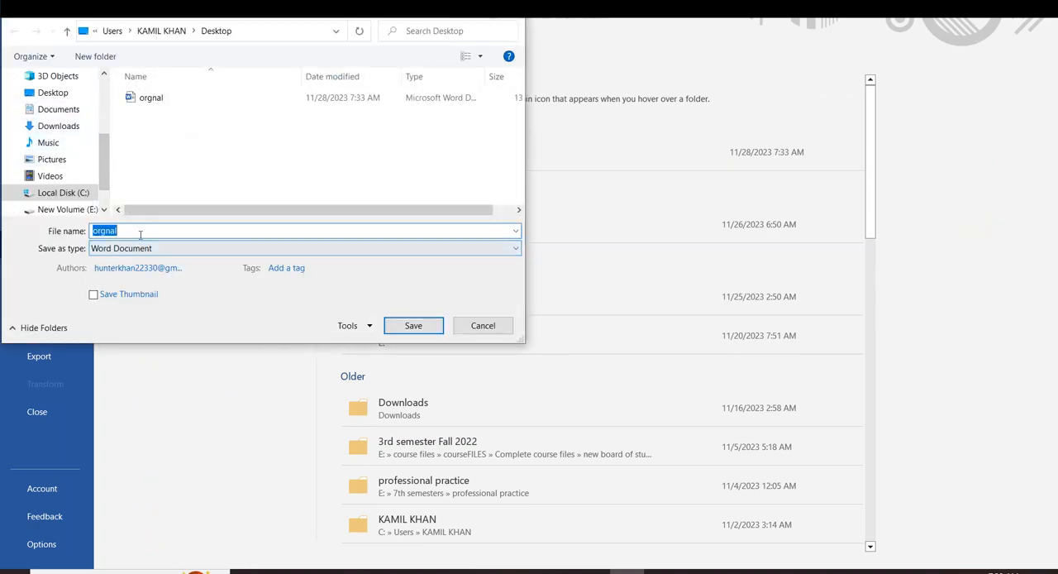
text(copy)
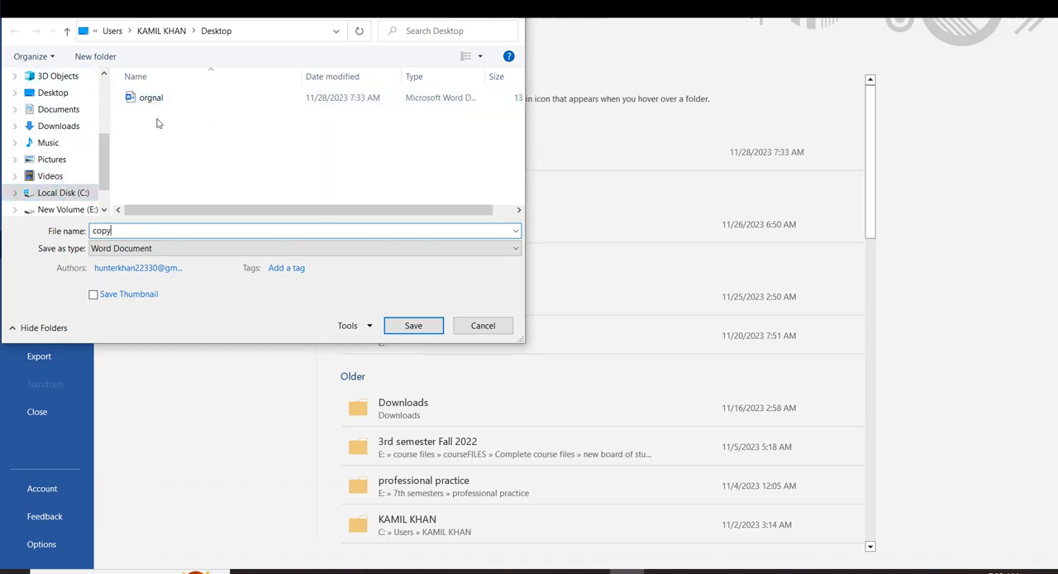
click(45, 92)
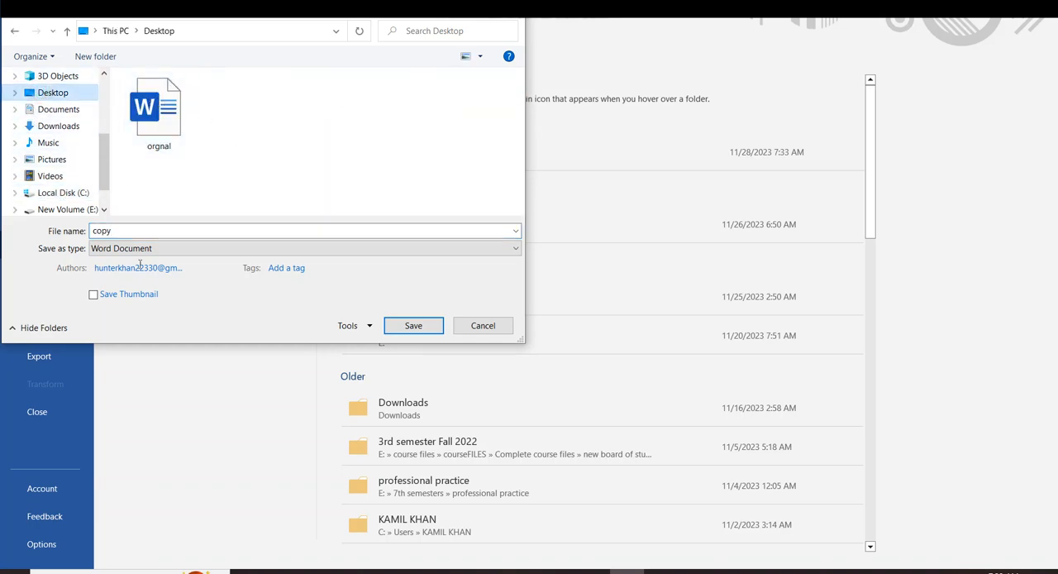
double_click(125, 230)
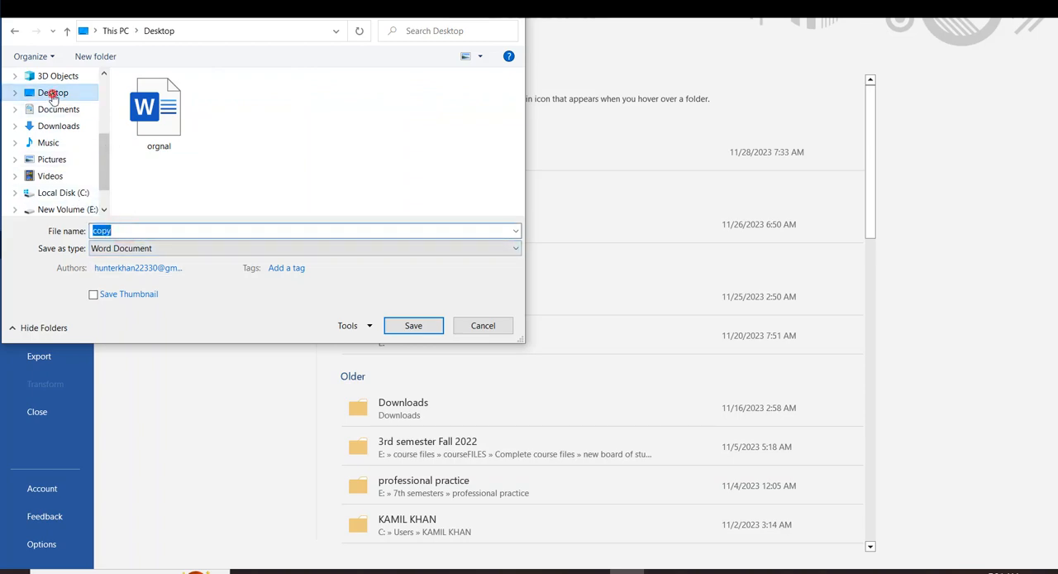
click(52, 93)
click(407, 330)
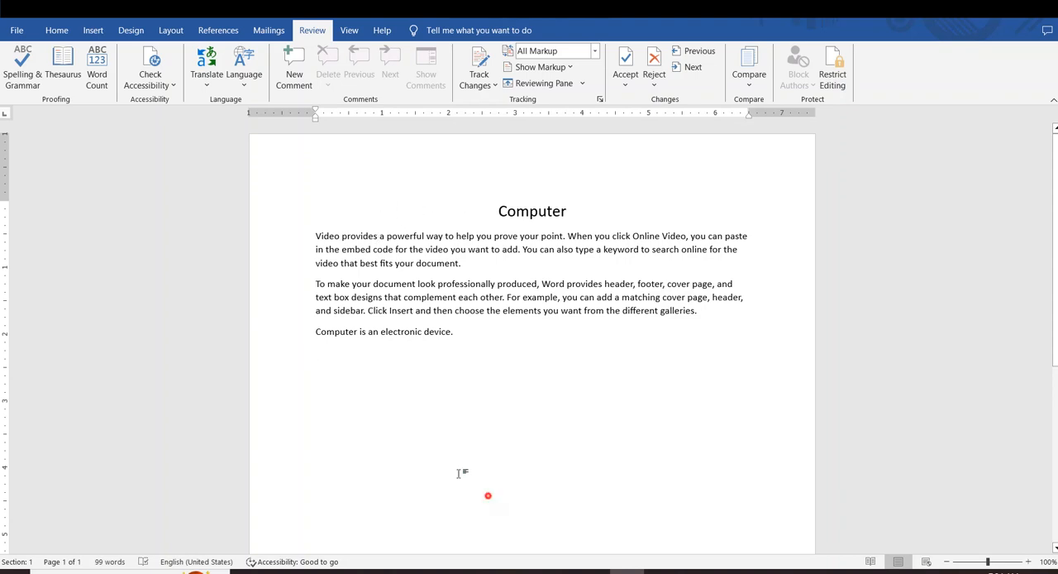
drag(487, 493, 254, 274)
click(512, 428)
Create a new blank document and start a comparison of two document versions from it
key(ctrl+n)
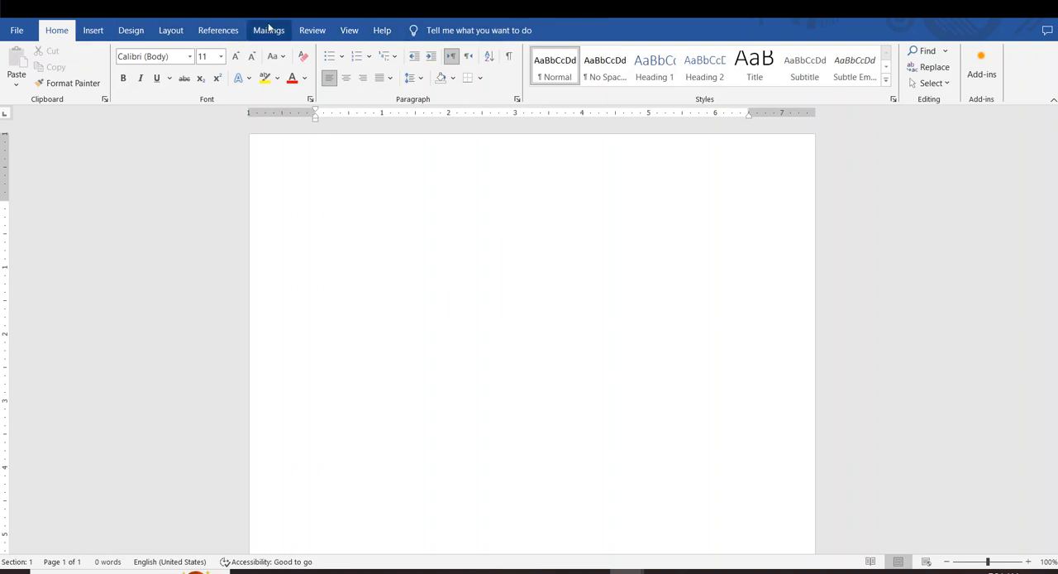
click(311, 30)
click(749, 68)
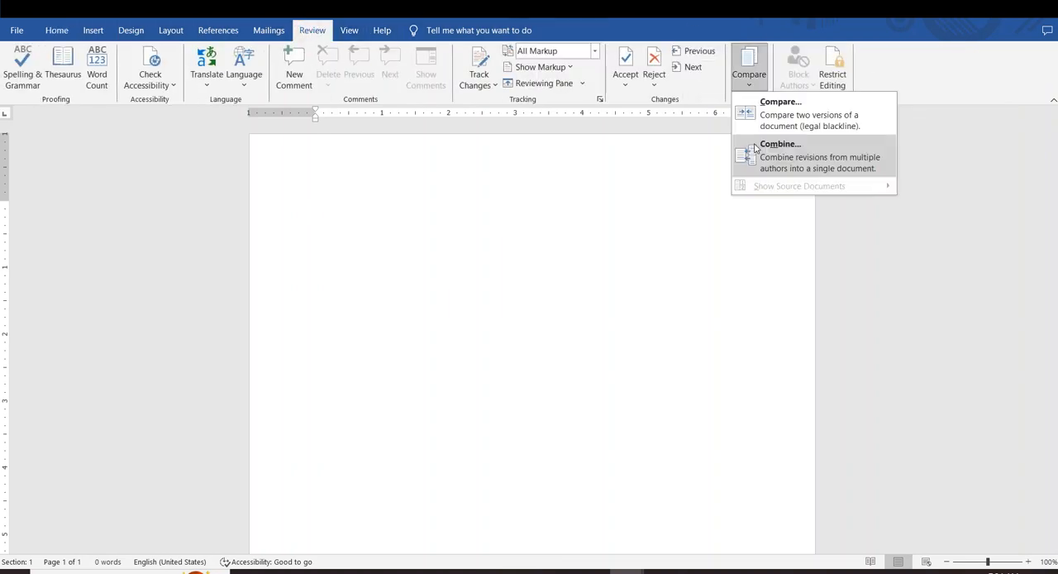
click(697, 223)
click(746, 82)
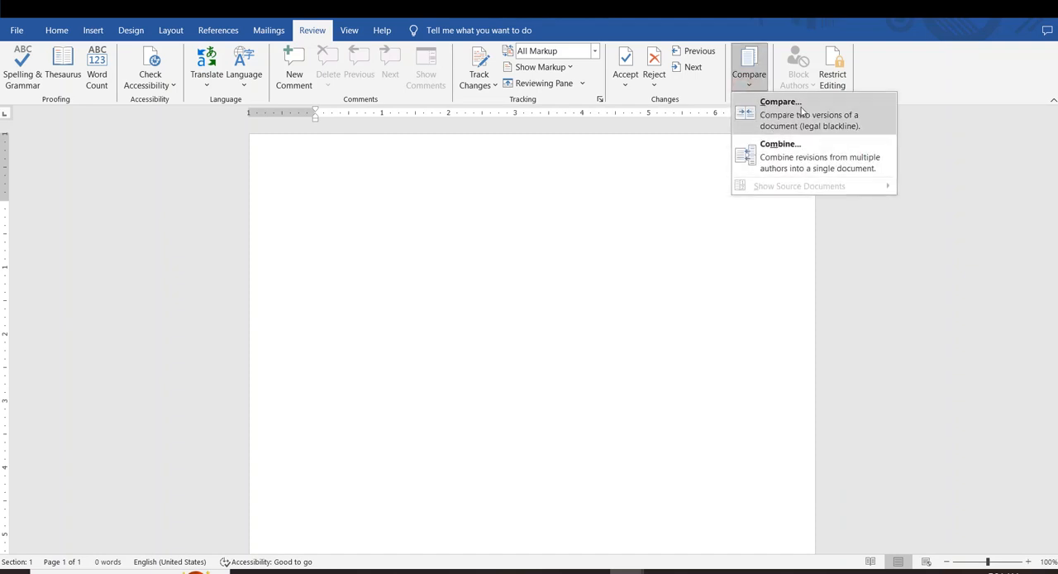
click(767, 111)
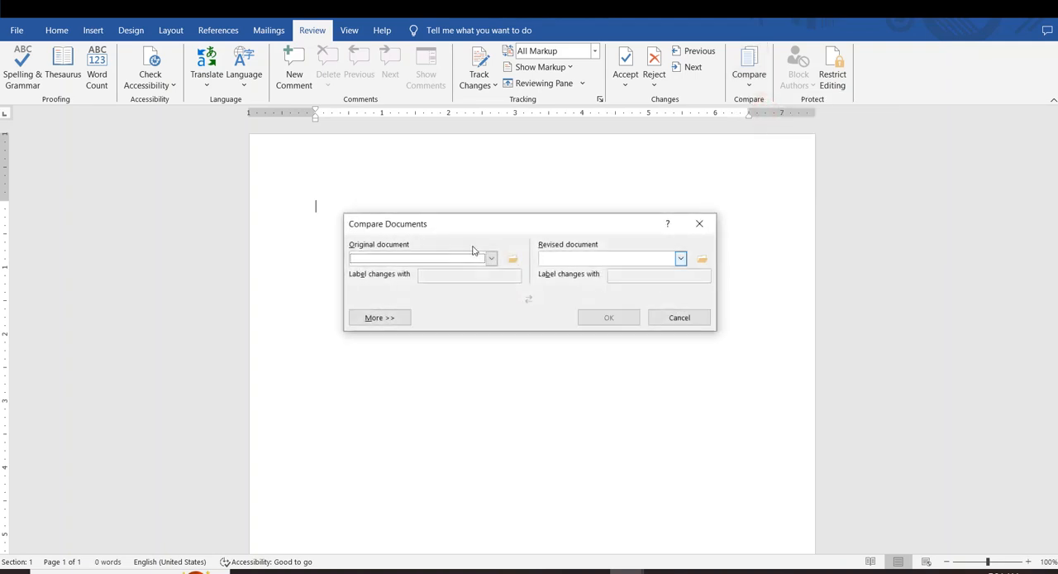
Choose the file "orgnal" from the Desktop as the original document for the comparison
drag(454, 225, 429, 213)
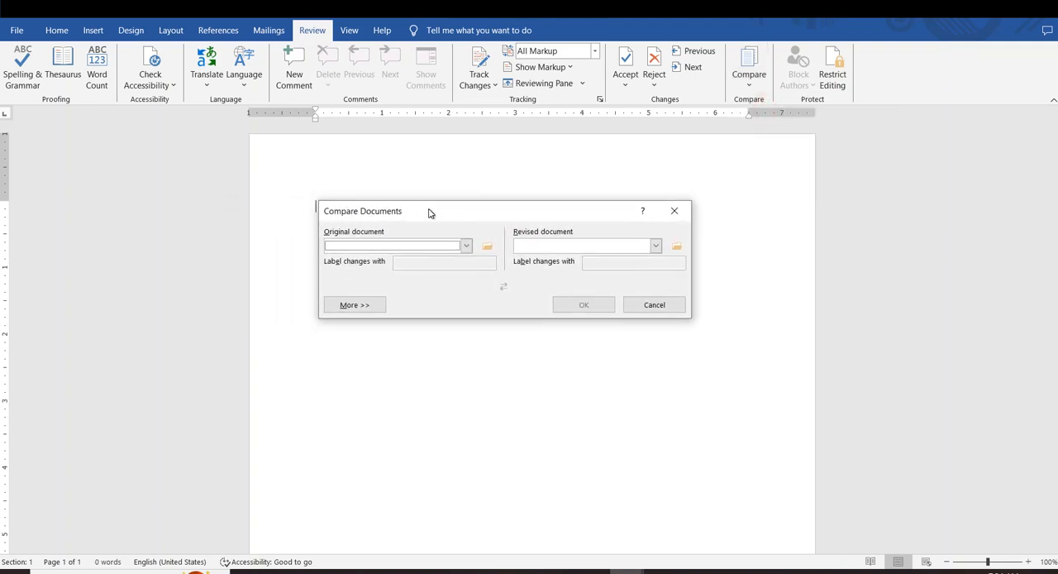
click(466, 246)
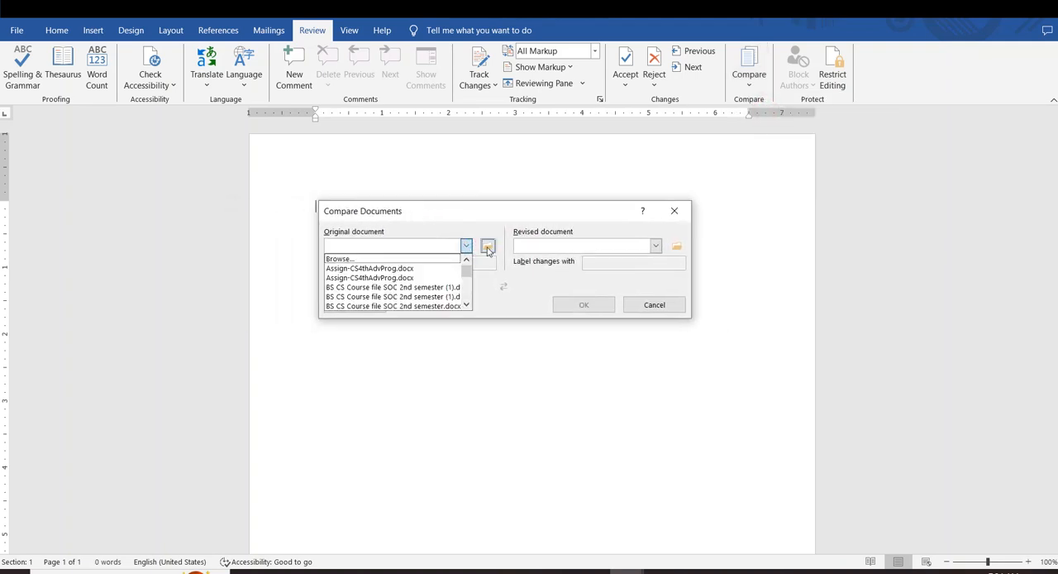
click(487, 246)
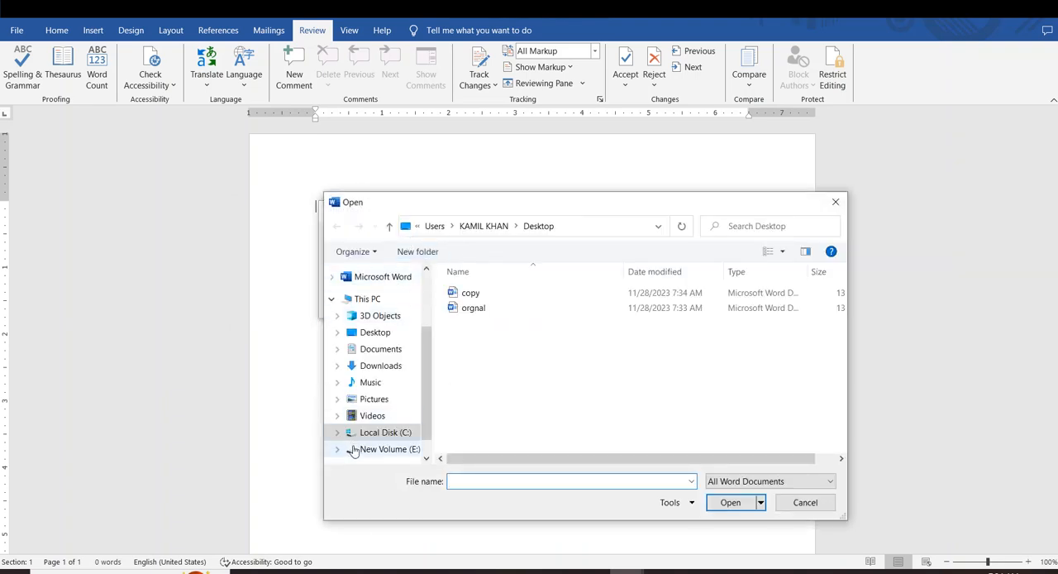
click(375, 333)
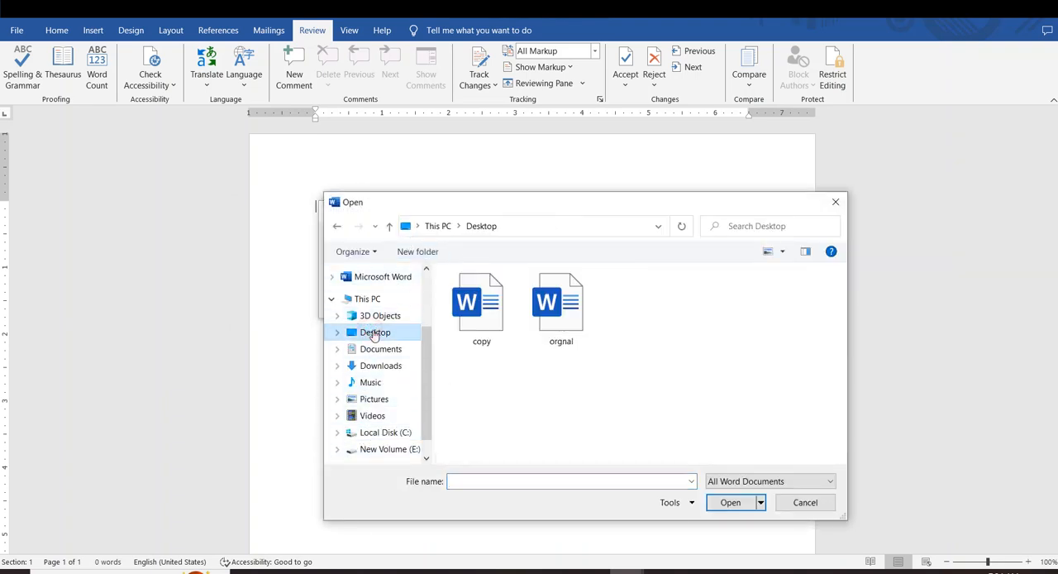
click(551, 313)
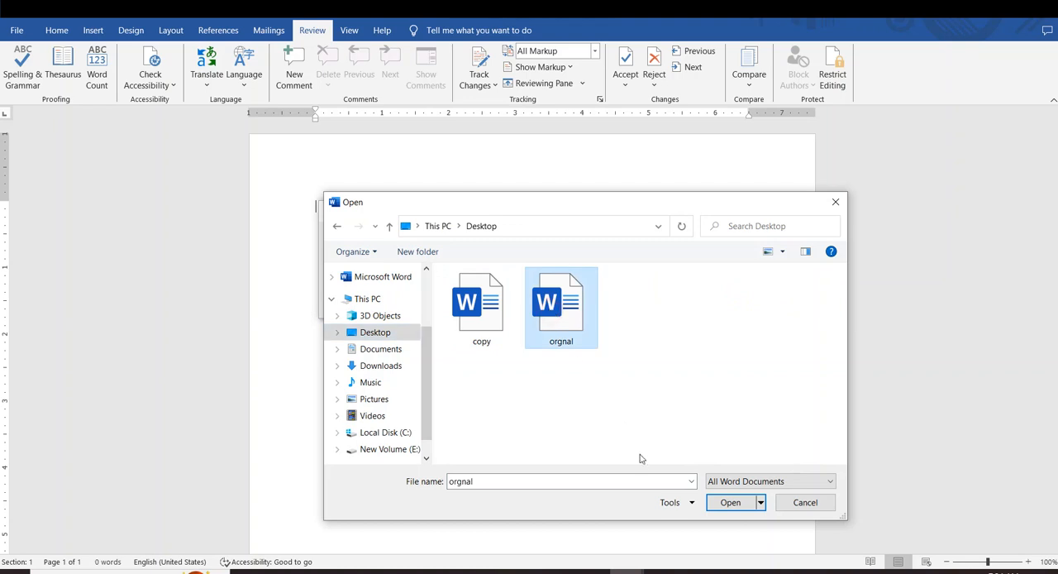
click(718, 508)
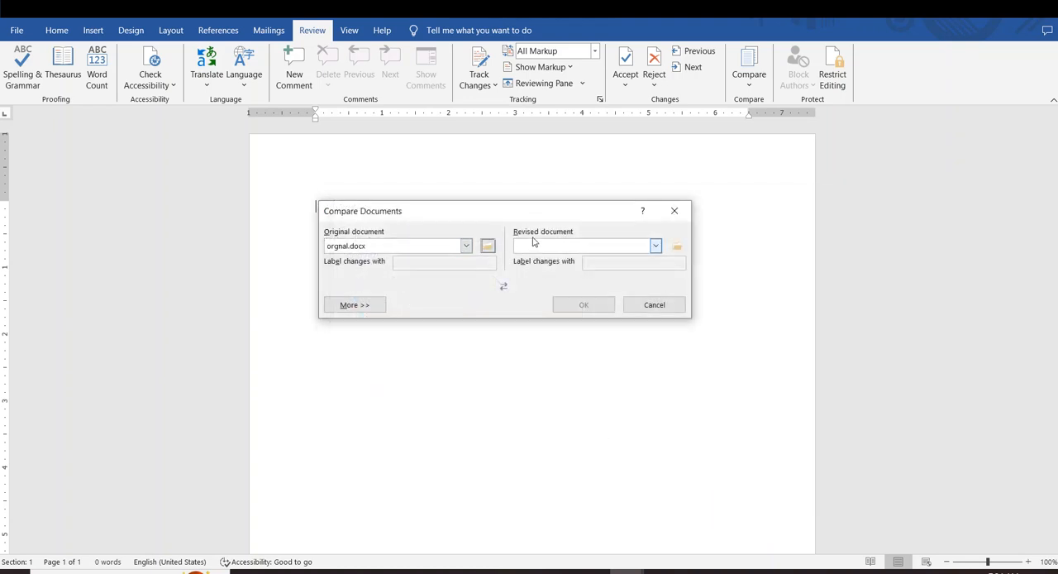
Choose the file "copy" from the Desktop as the revised document and run the comparison
click(677, 248)
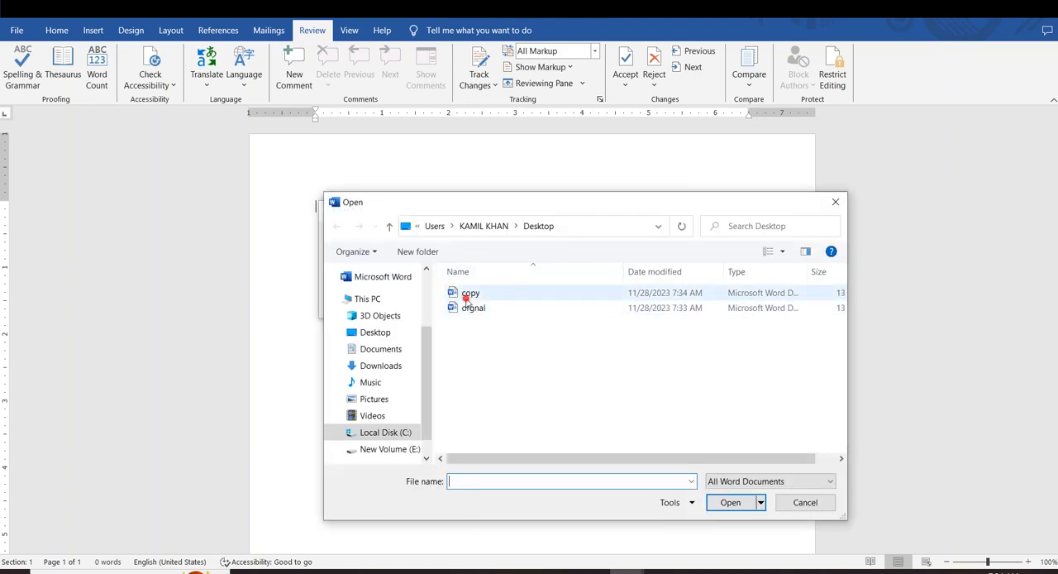
click(469, 294)
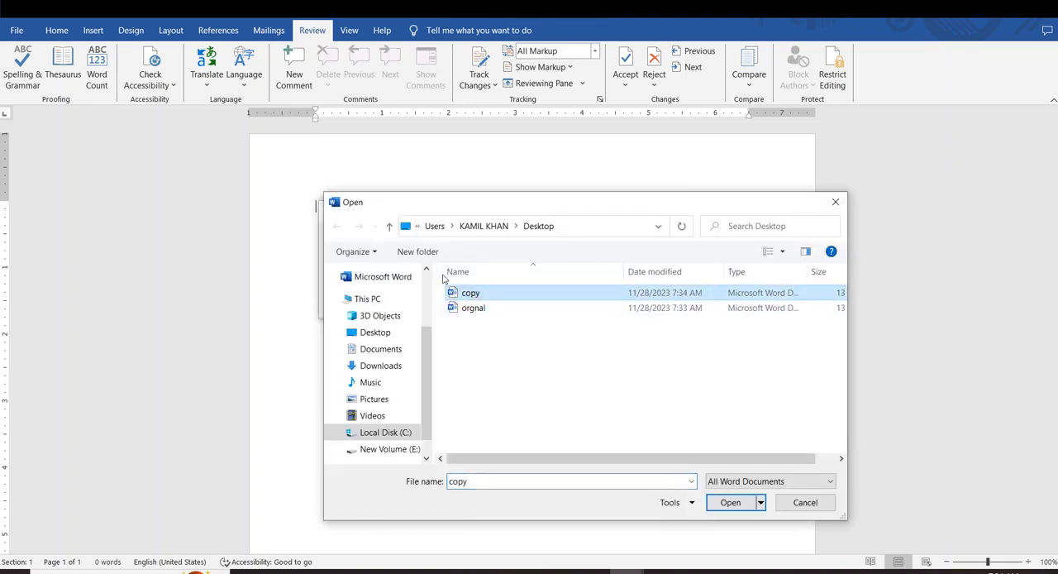
click(719, 502)
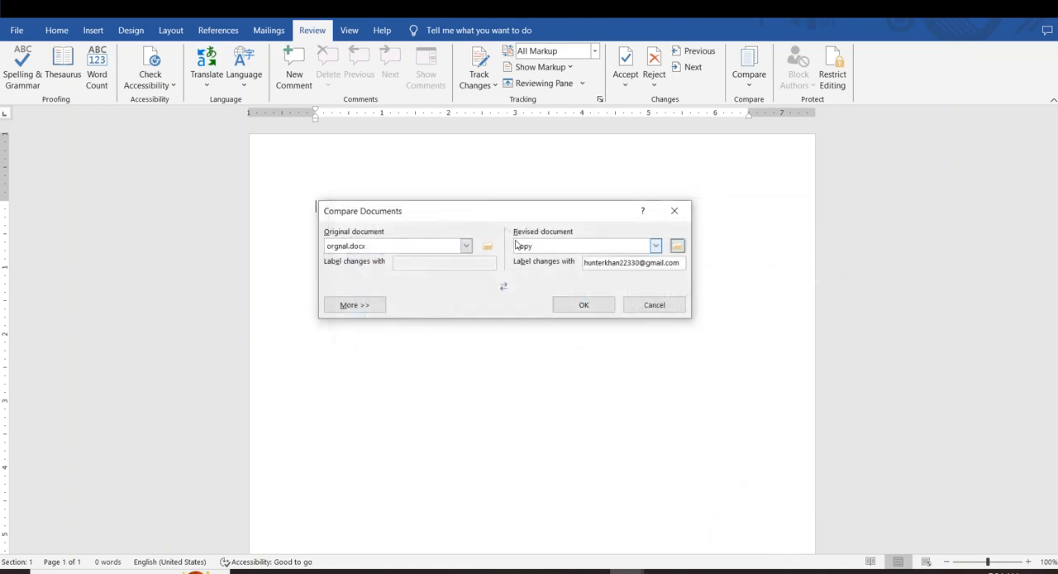
click(583, 304)
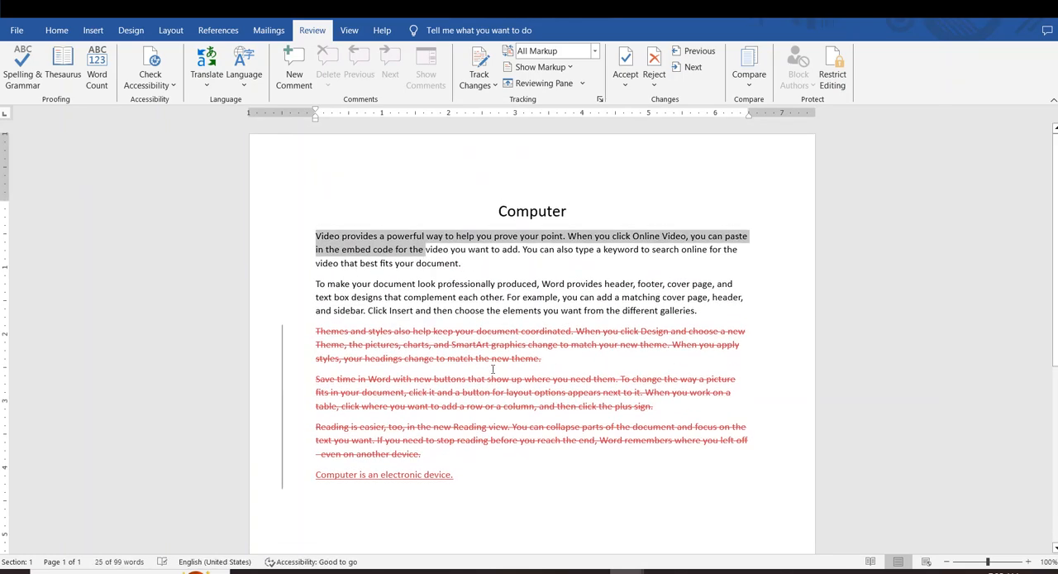
Examine the paragraphs marked as deleted and the sentence marked as inserted in the comparison result
click(348, 256)
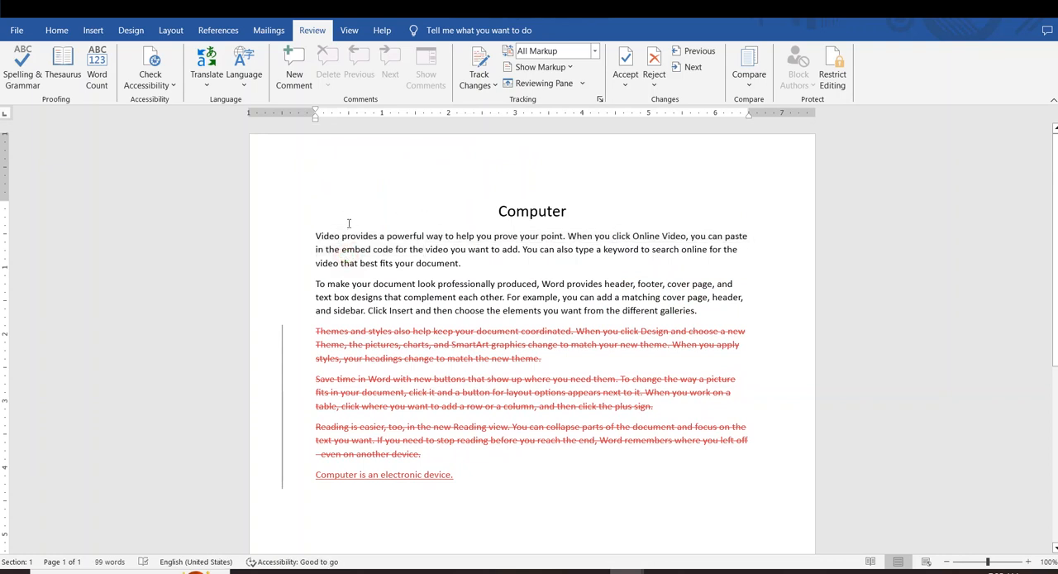
drag(300, 334, 504, 453)
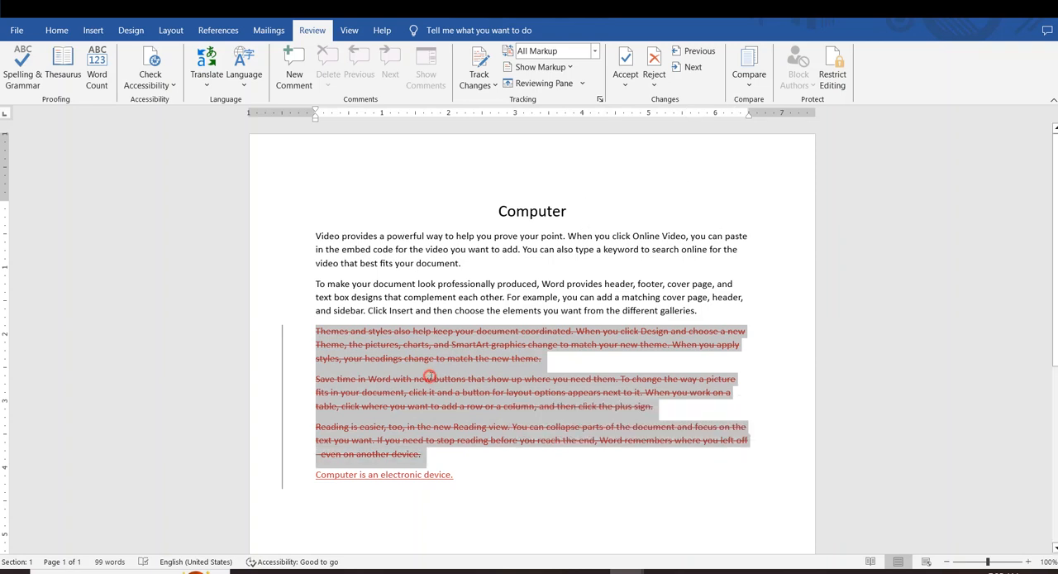
click(504, 460)
drag(514, 490, 334, 478)
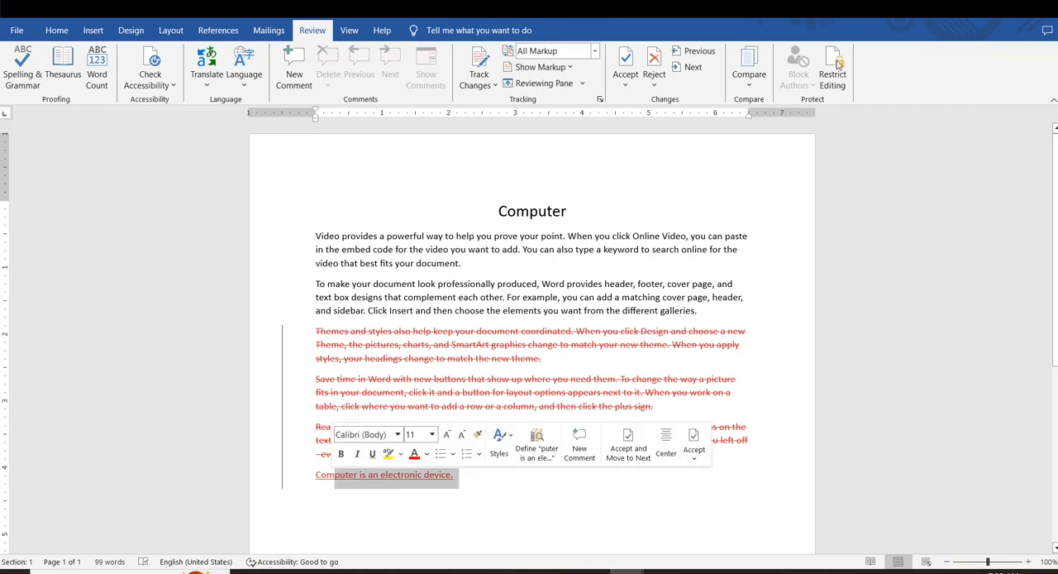
Show the revised source document alongside the compared document
click(749, 67)
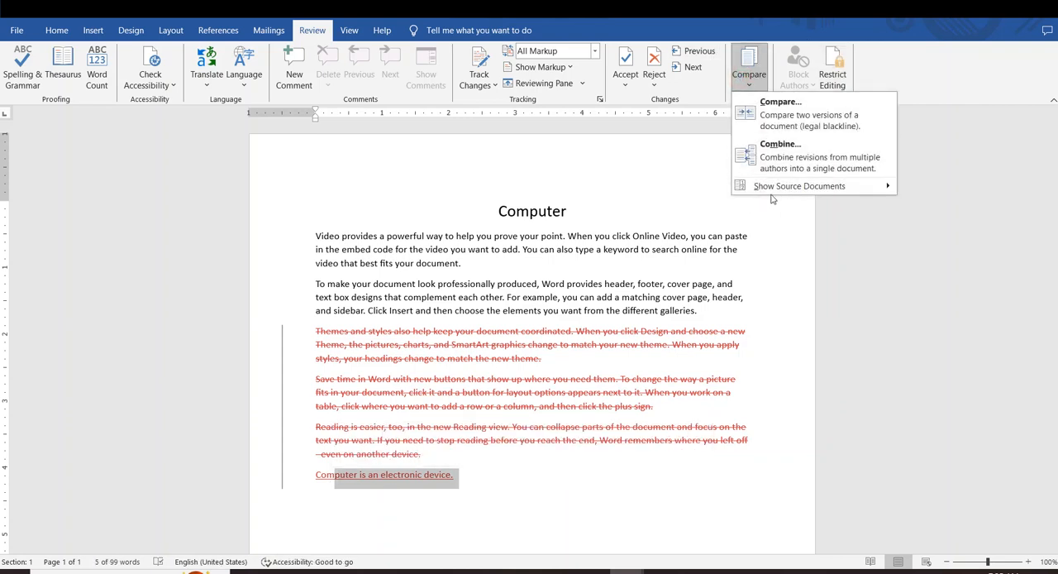
mouse_move(802, 195)
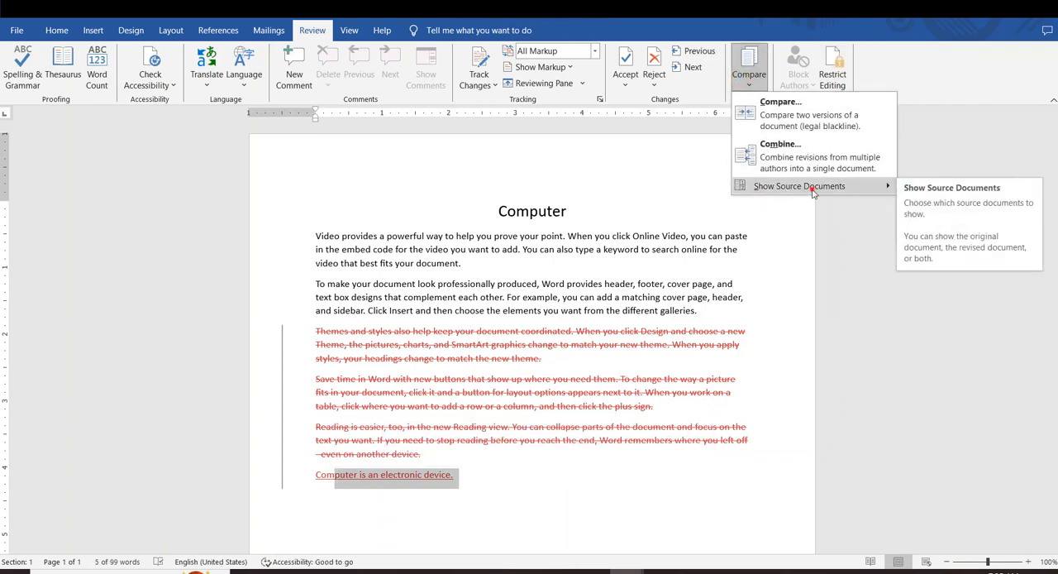
mouse_move(891, 187)
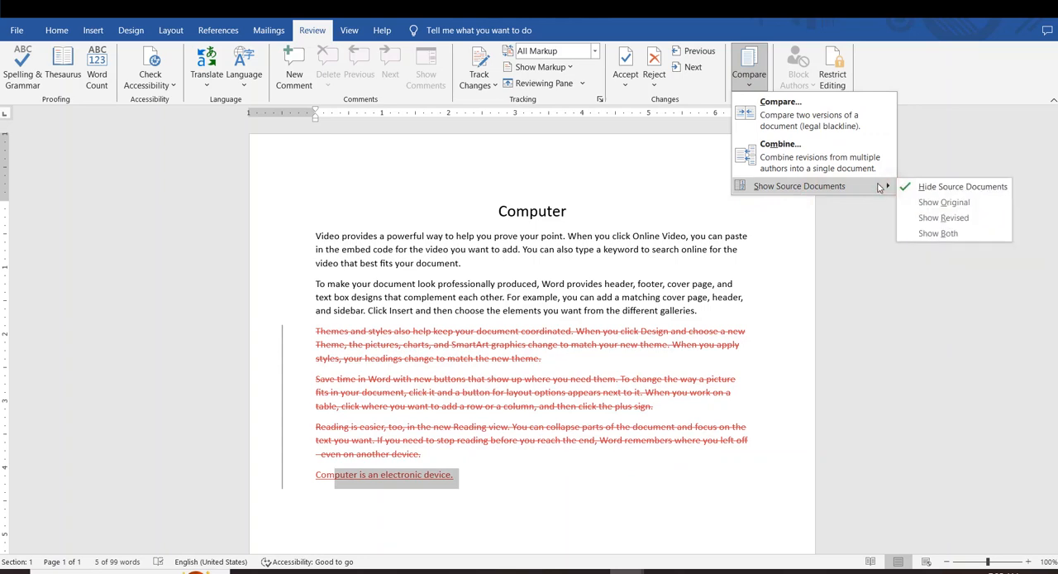
click(940, 216)
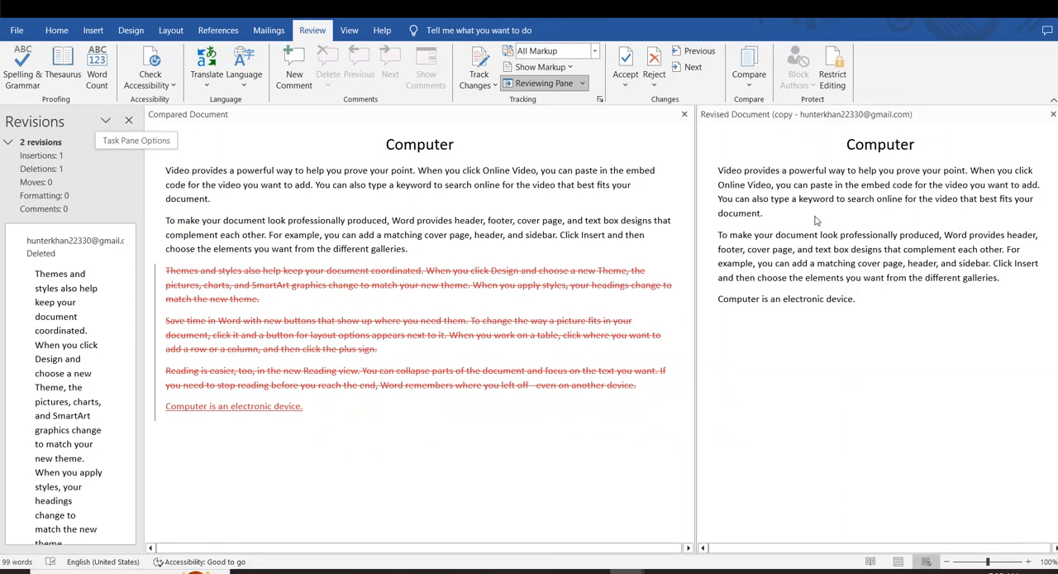
Review the marked changes in the compared document against the revised version and read through the list of revisions
click(909, 328)
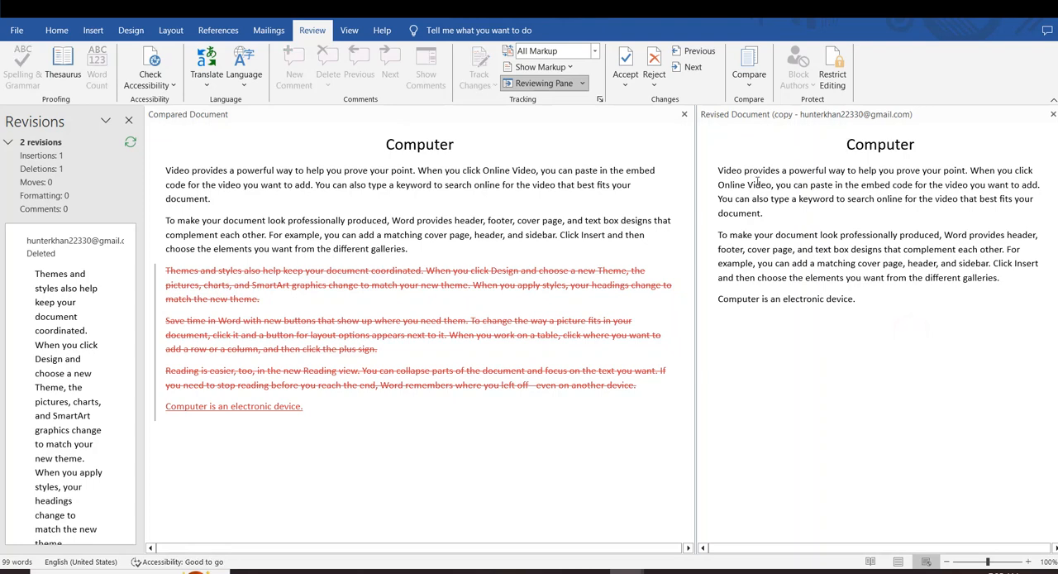
click(418, 254)
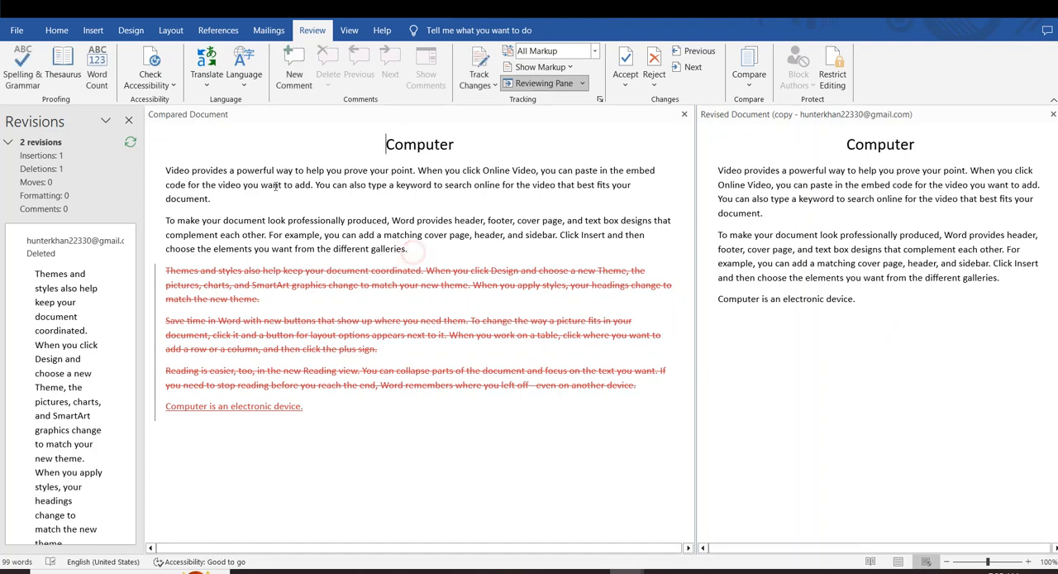
drag(307, 406, 247, 256)
click(350, 437)
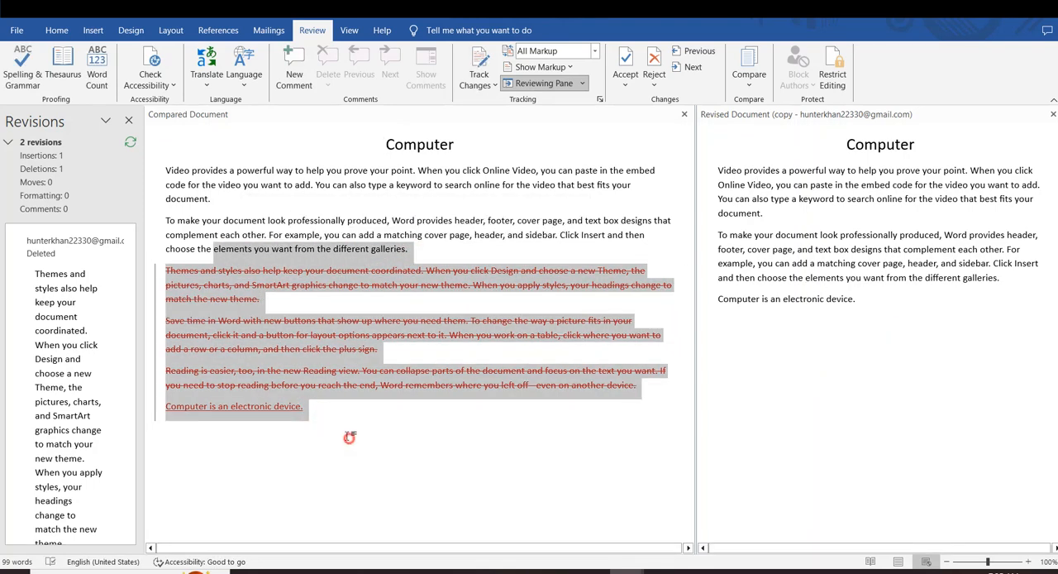
scroll(18, 249, down, 3)
scroll(18, 247, up, 3)
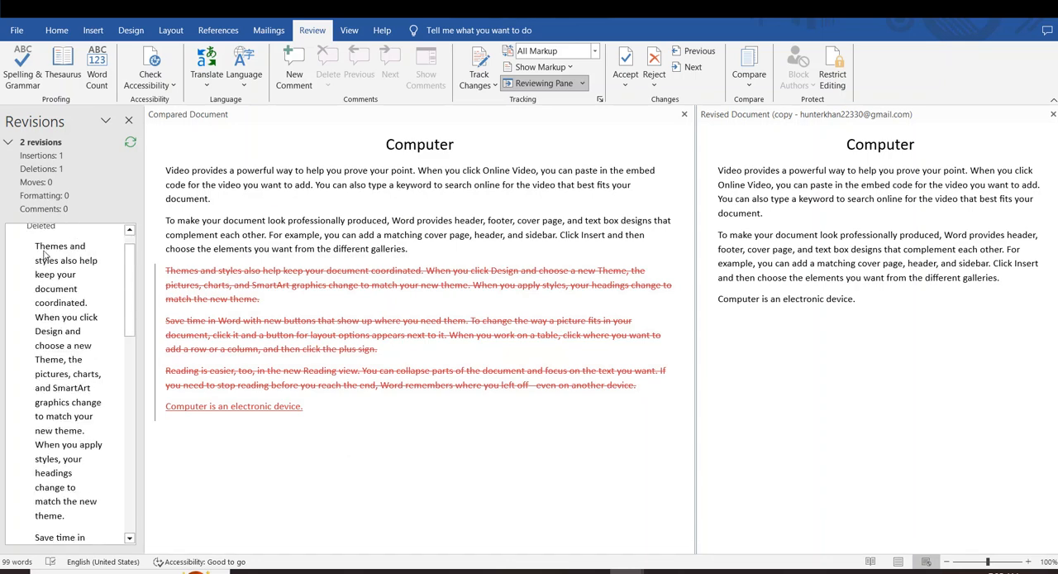
scroll(45, 259, down, 15)
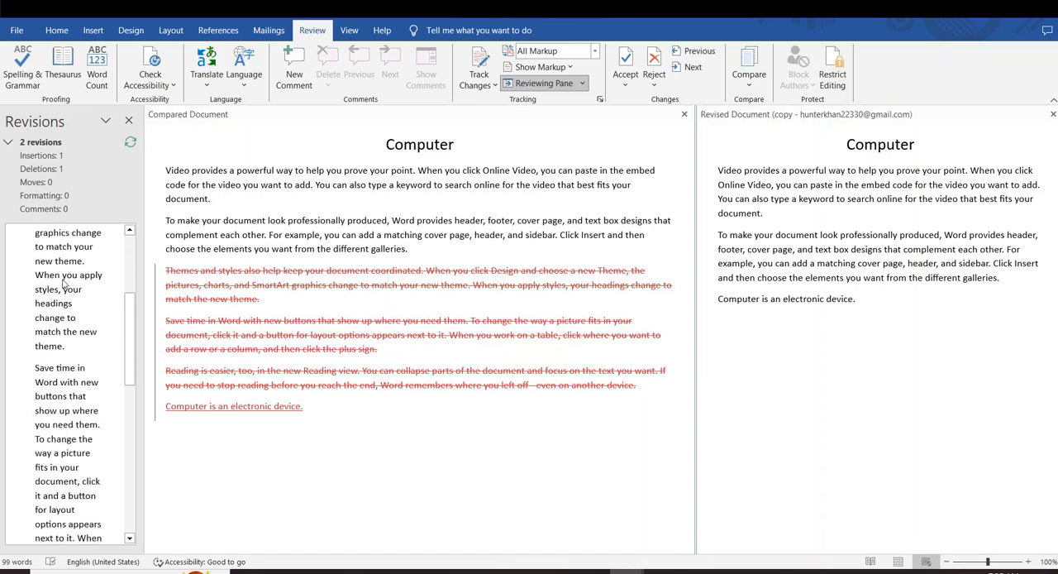
scroll(61, 287, down, 2)
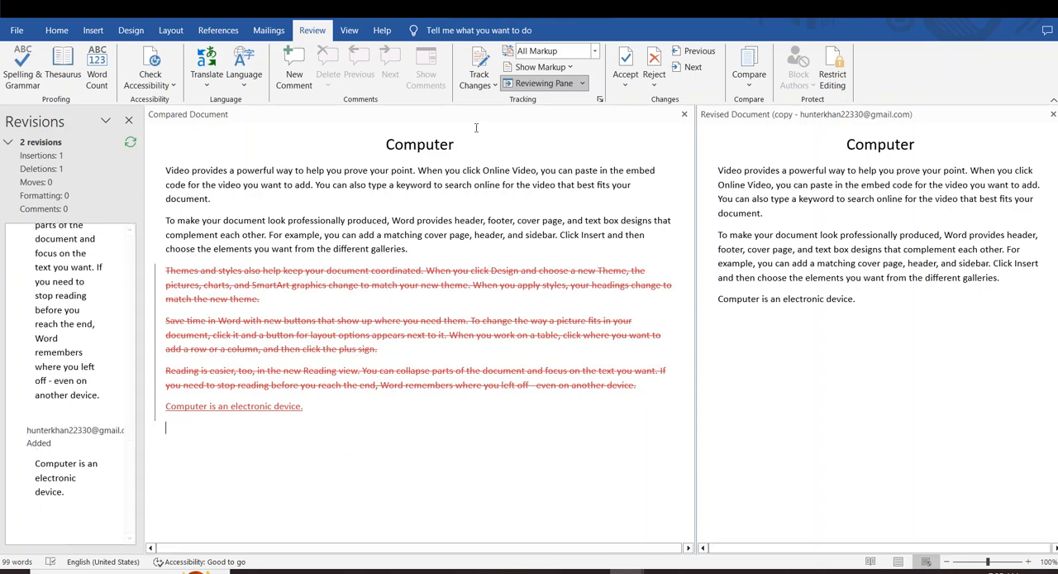
Show both the original and the revised source documents alongside the compared document
click(749, 82)
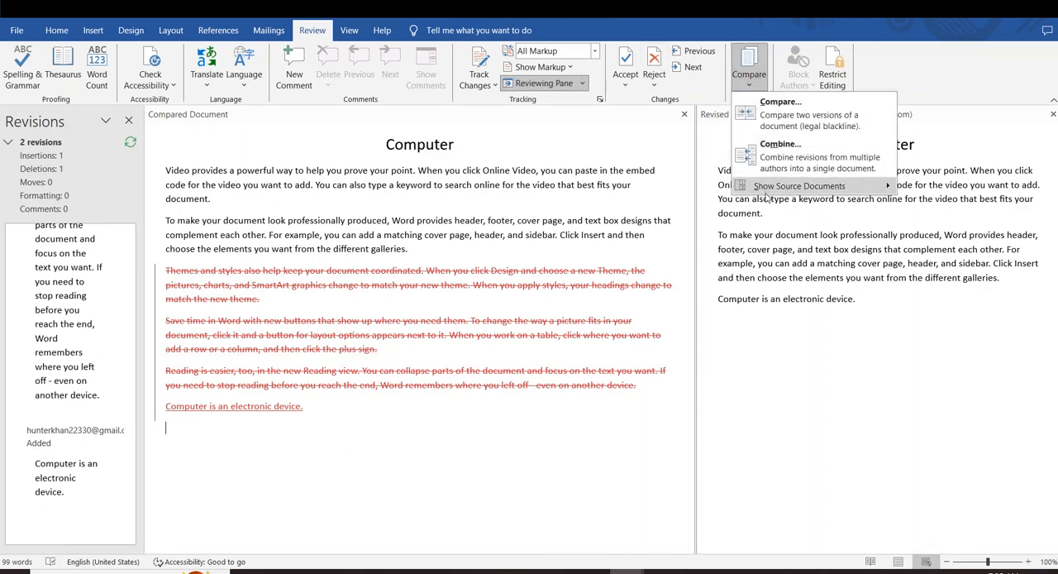
mouse_move(829, 189)
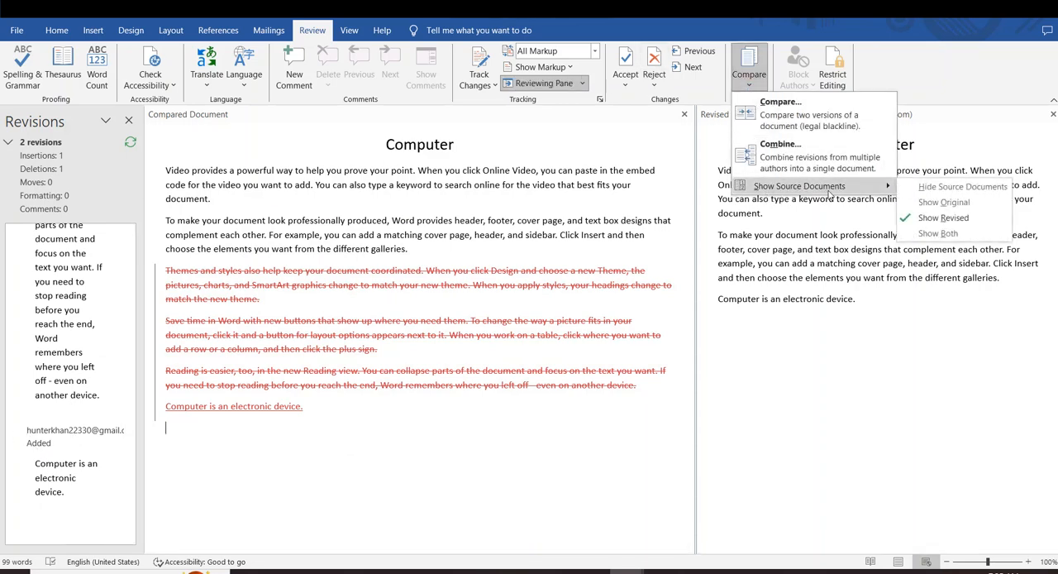
click(952, 233)
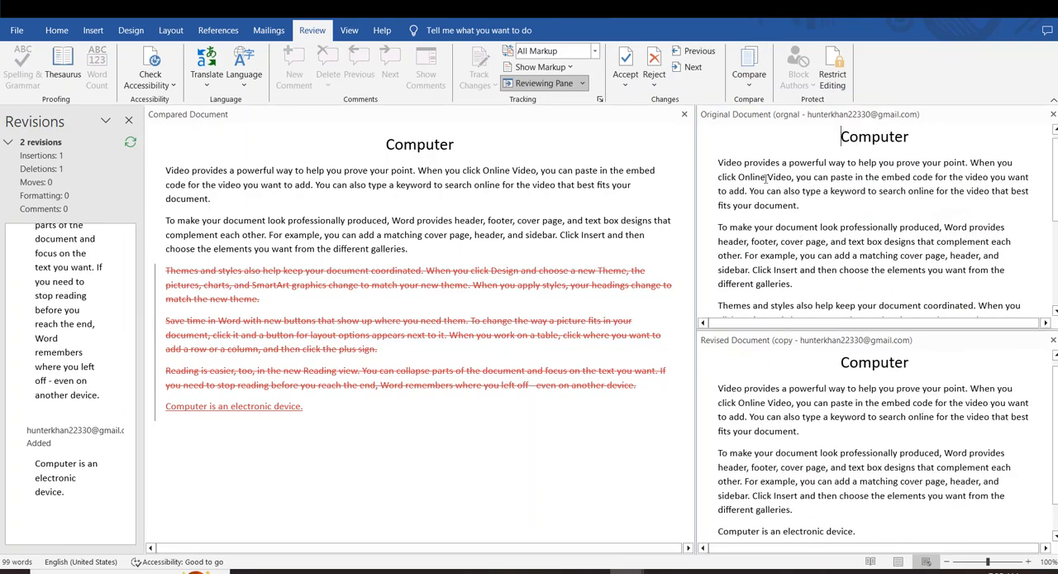
Read through the original and revised source documents and check their paragraphs against the marked changes in the compared document
scroll(896, 199, down, 5)
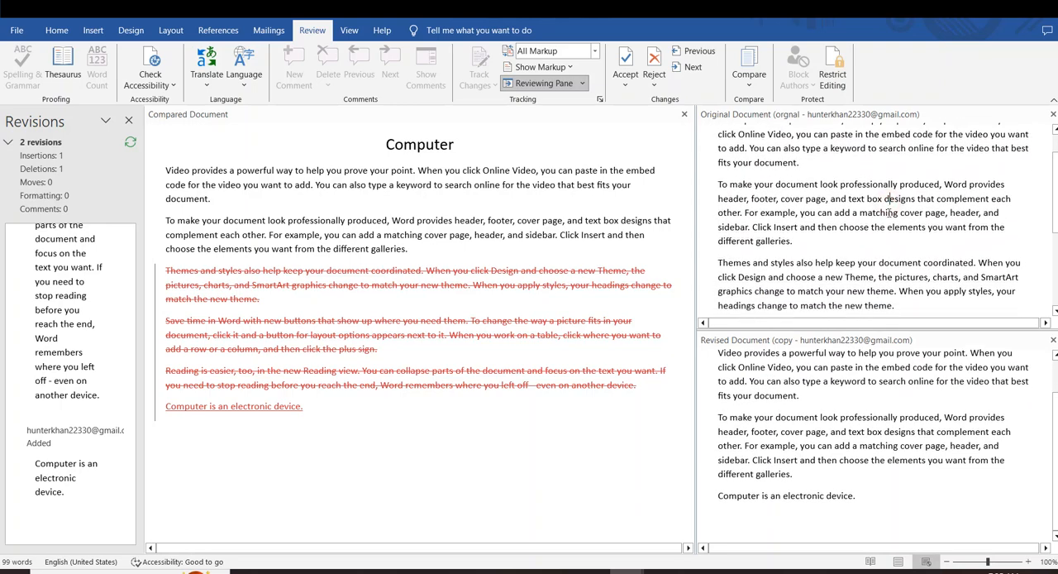
drag(821, 299, 732, 185)
scroll(747, 382, down, 1)
click(747, 382)
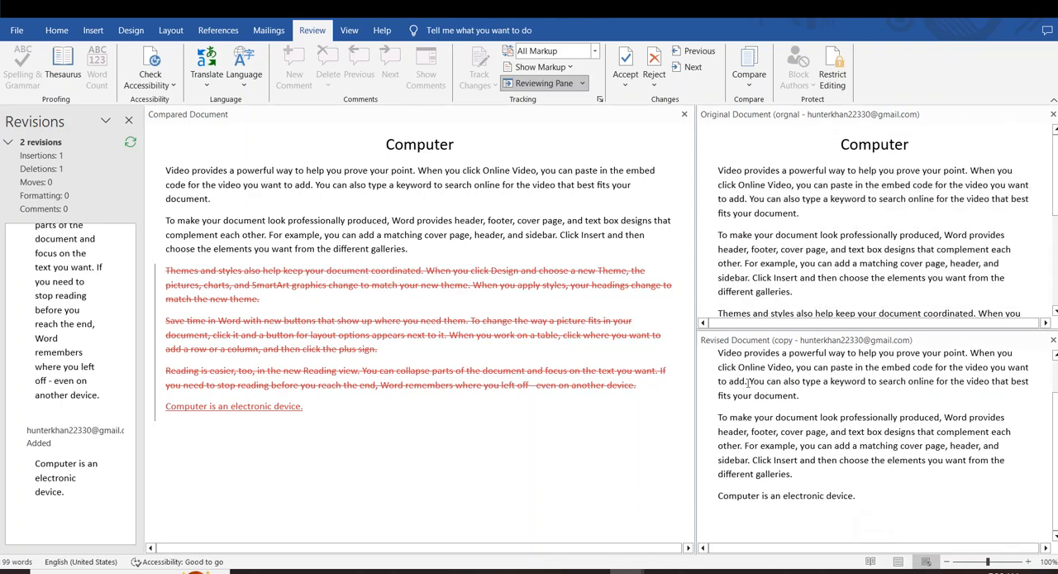
scroll(798, 384, up, 2)
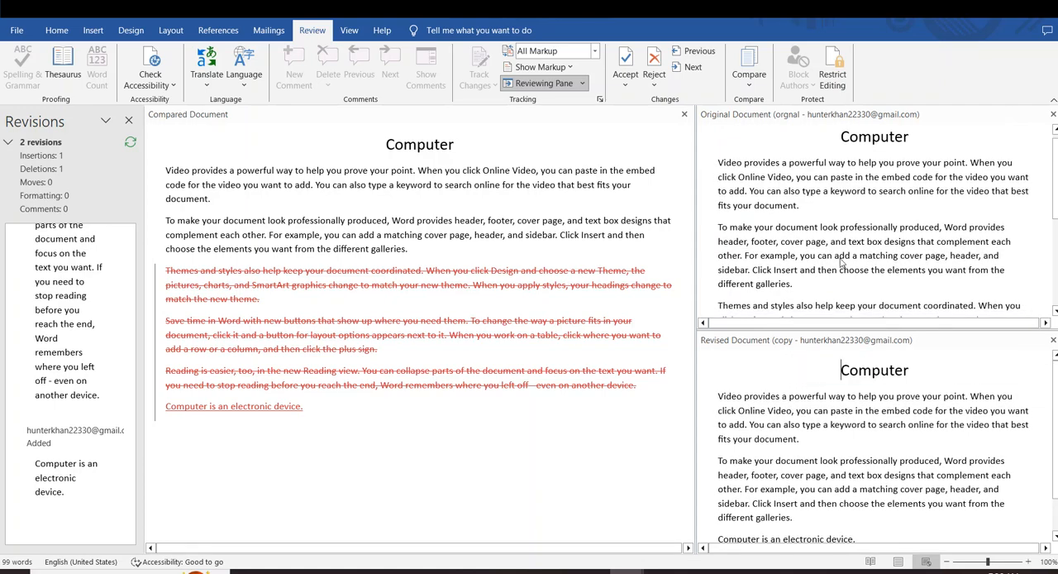
drag(846, 261, 772, 167)
click(865, 424)
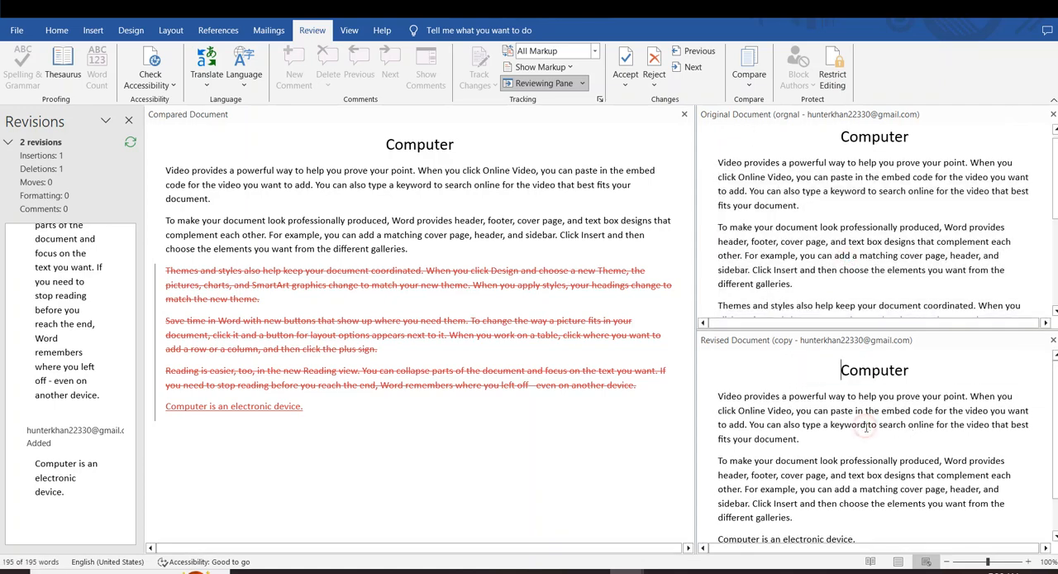
drag(719, 423, 817, 483)
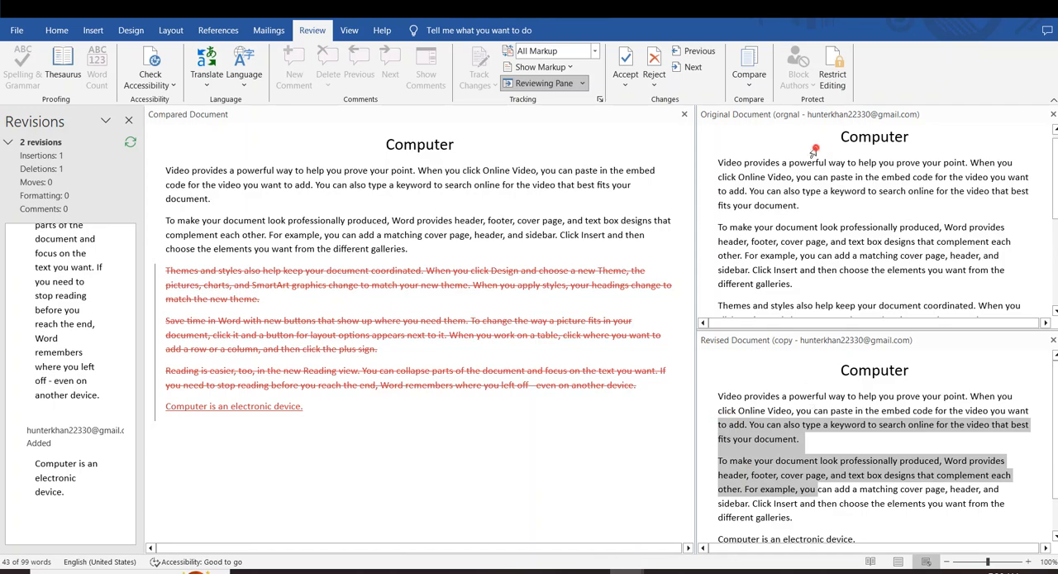
drag(811, 152, 866, 313)
click(865, 311)
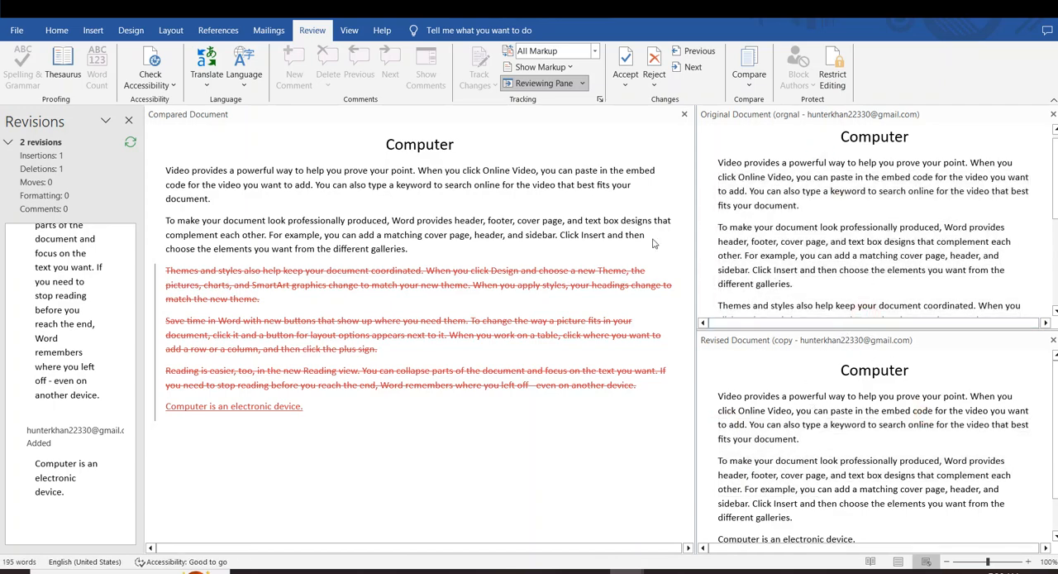
click(390, 416)
click(842, 227)
scroll(847, 191, down, 5)
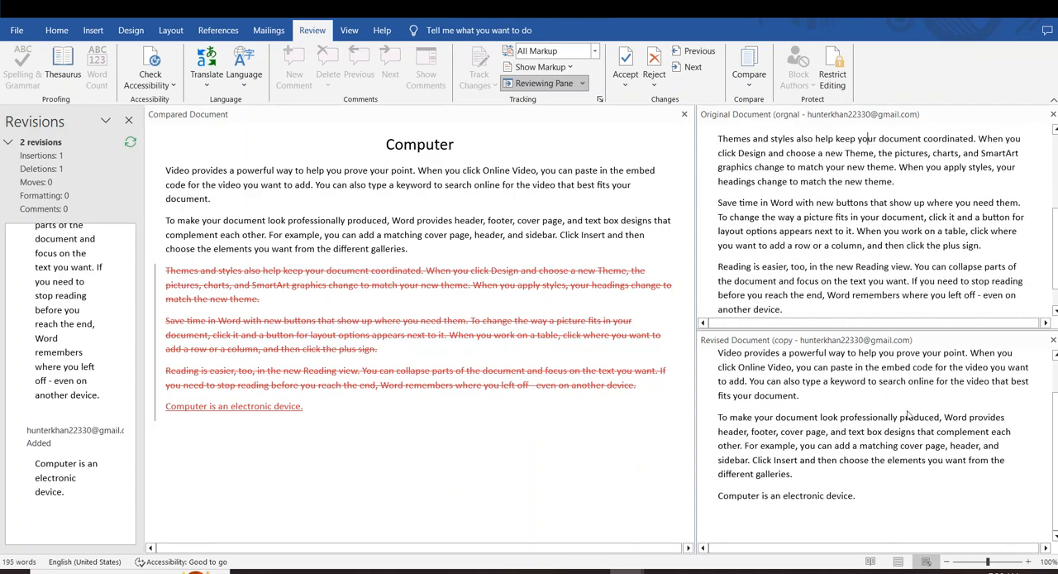
scroll(903, 408, up, 5)
Hide the source documents and close the list of revisions so only the compared document remains
click(748, 70)
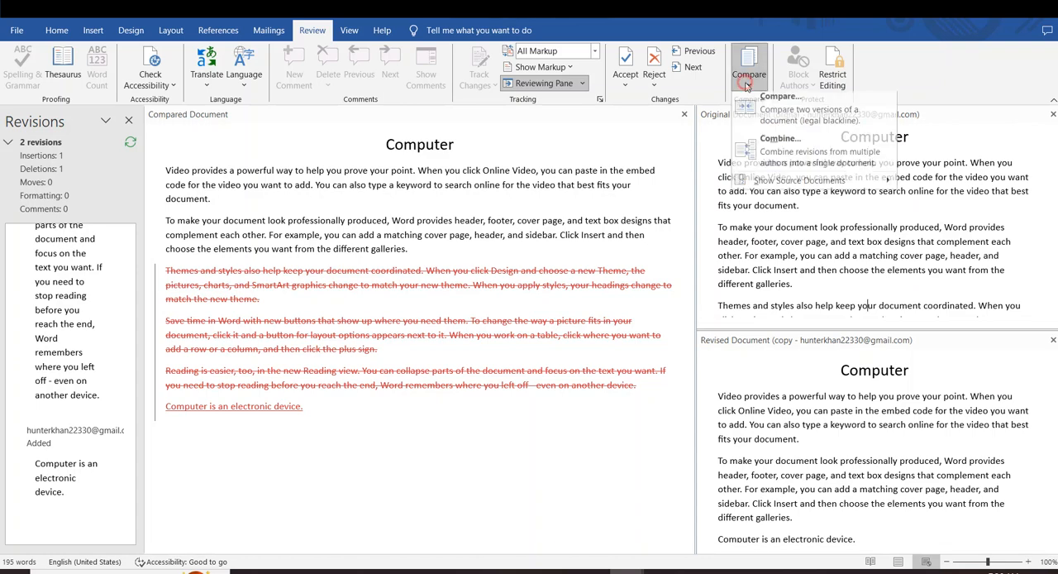
mouse_move(769, 189)
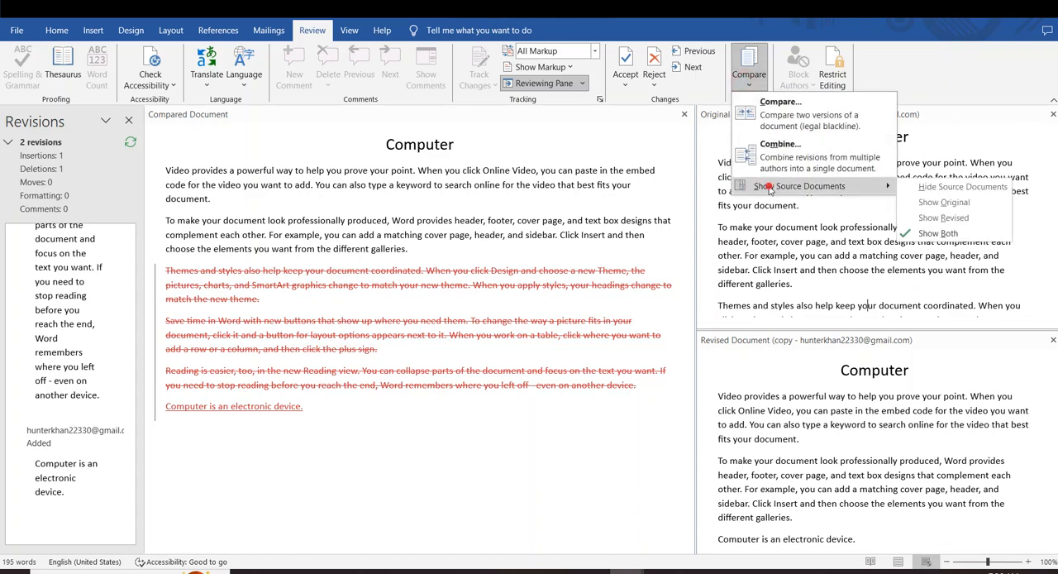
click(934, 187)
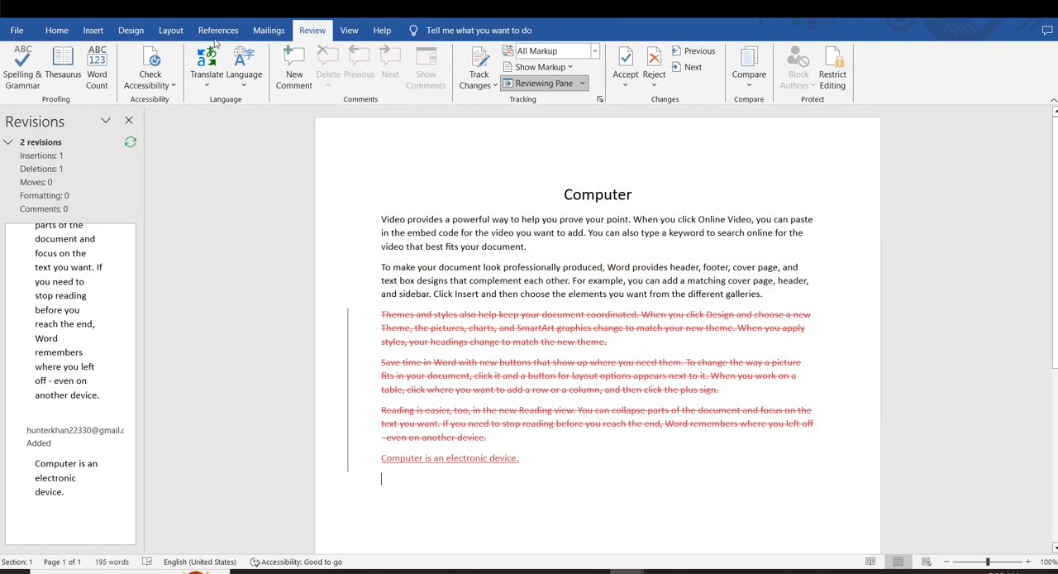
click(544, 83)
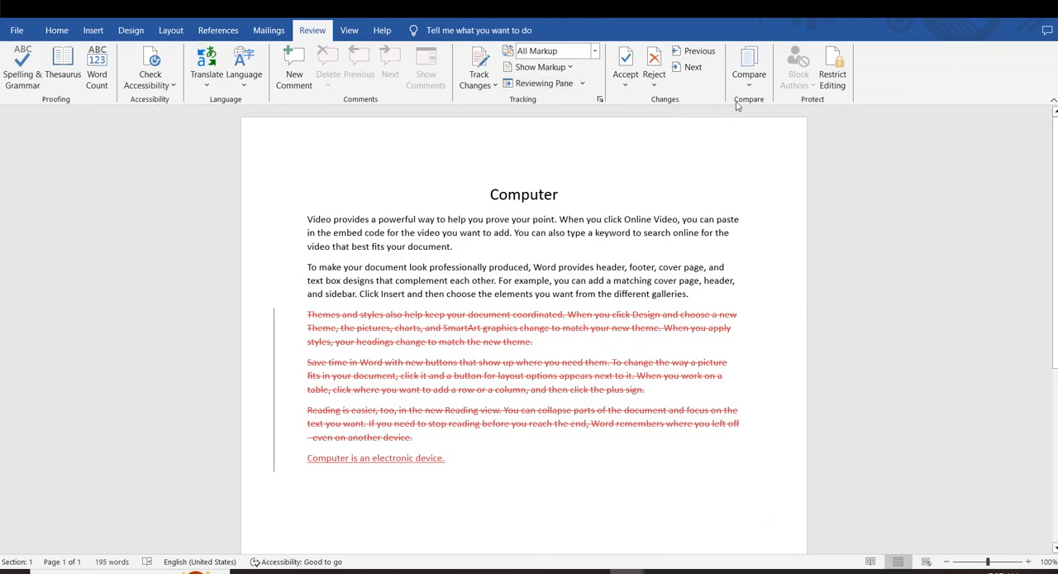
Delete the entire content of the compared document, including the "Computer" heading, to leave a blank page
click(748, 70)
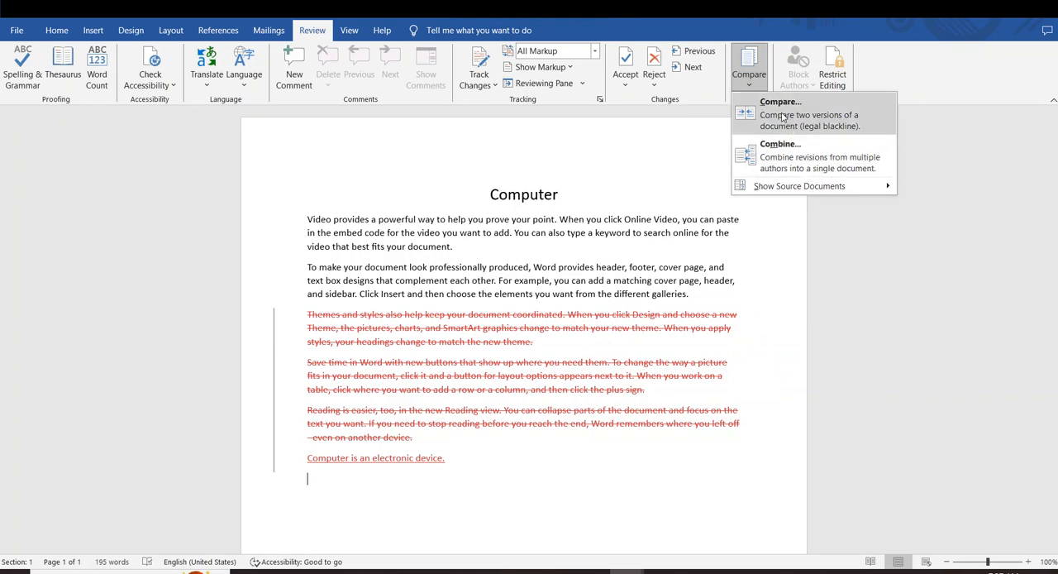
click(488, 467)
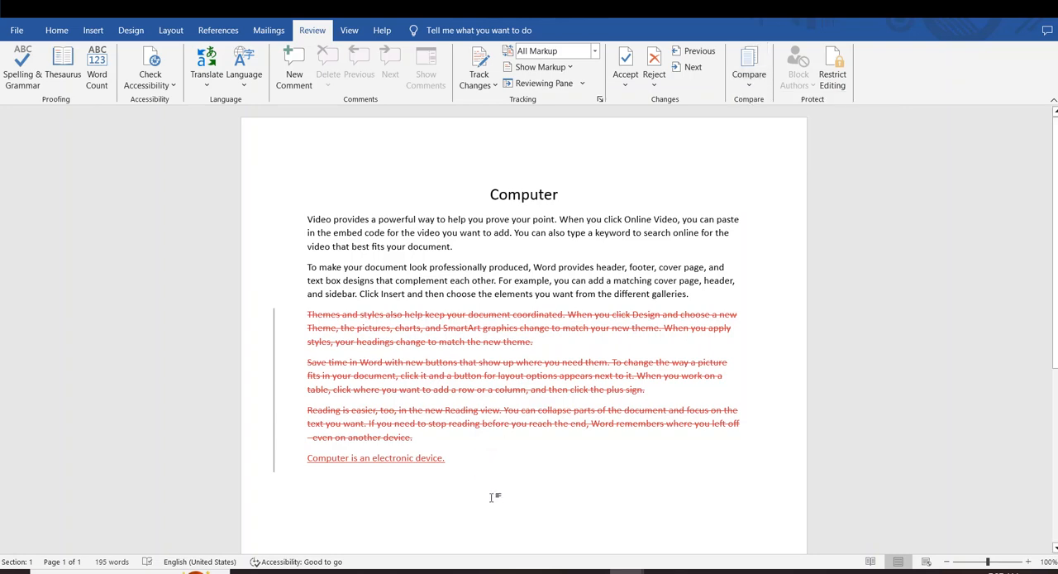
click(483, 489)
drag(395, 379, 306, 184)
key(Delete)
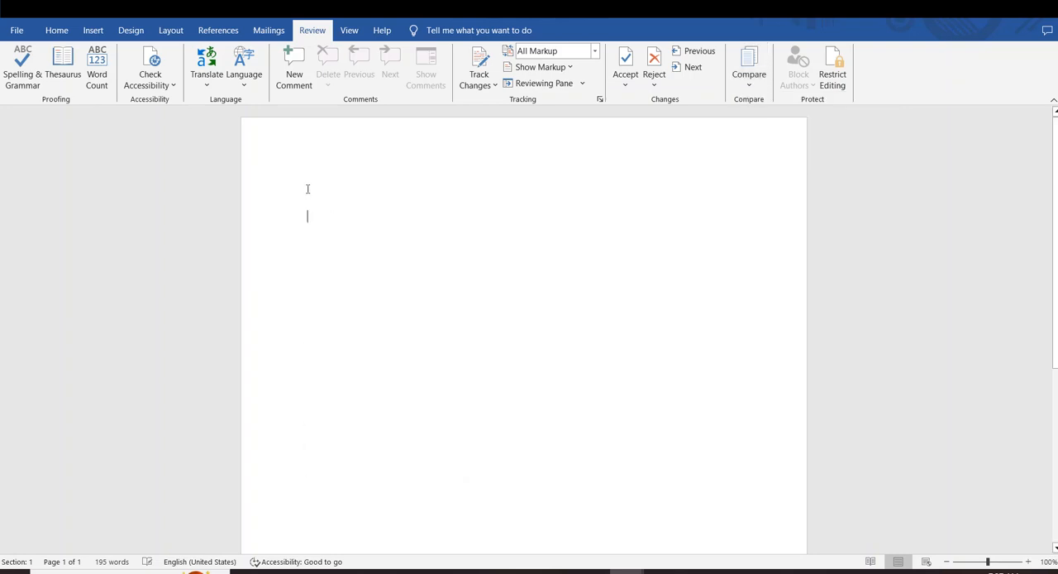
click(357, 241)
Start combining documents and choose the file "orgnal" from the Desktop as the original document
click(749, 76)
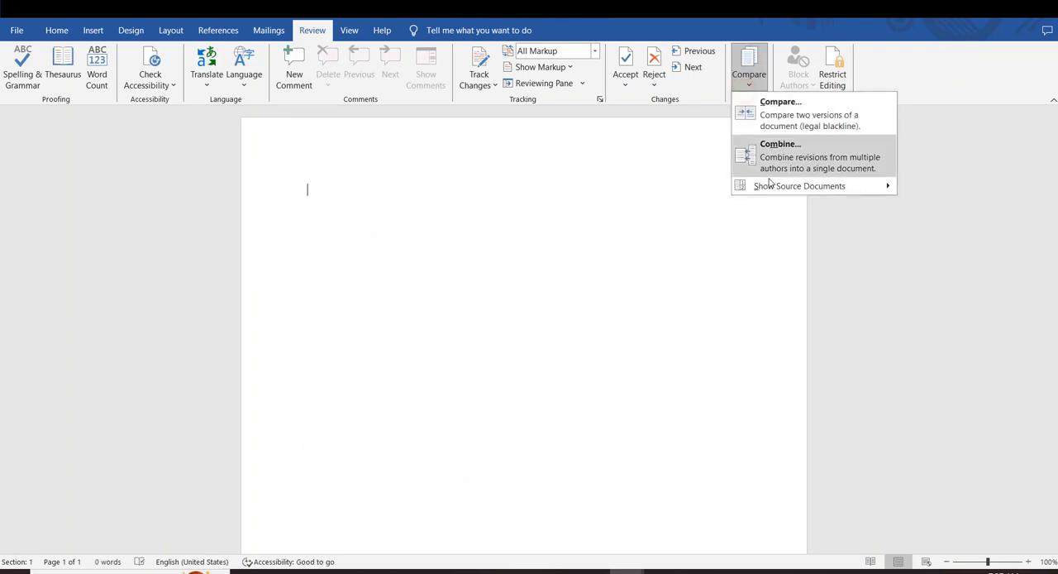
click(770, 155)
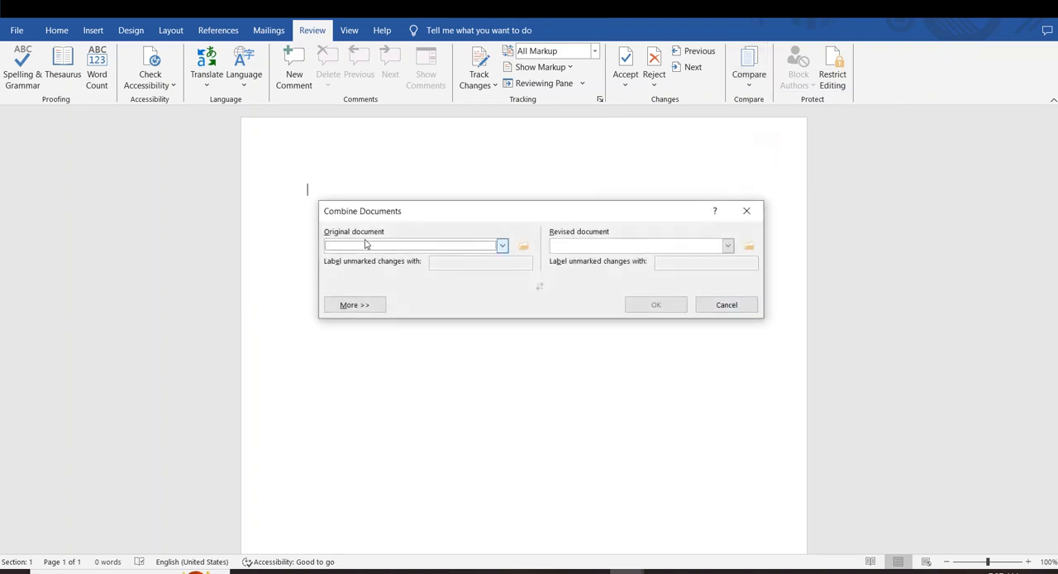
click(523, 246)
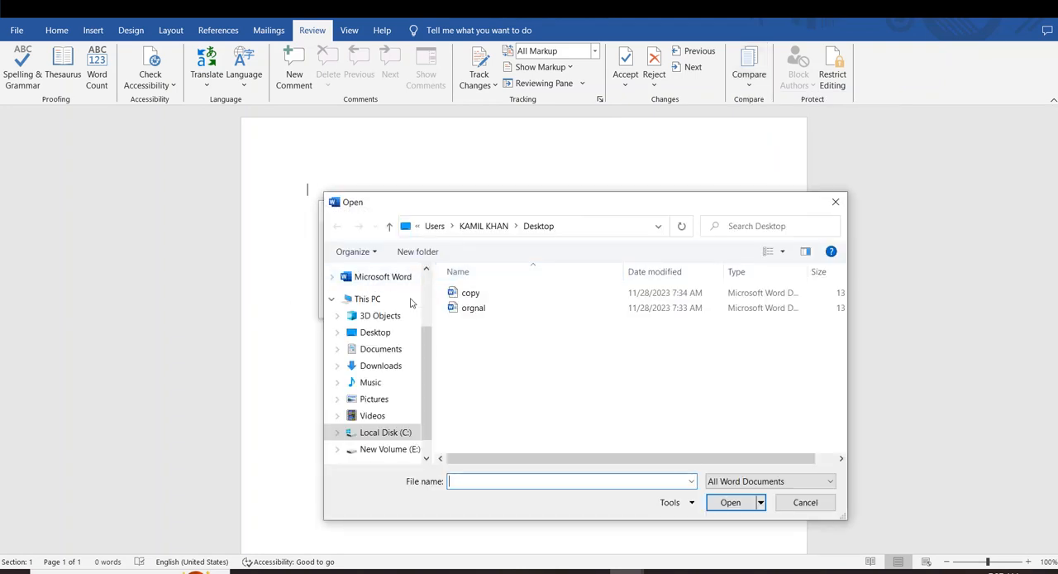
click(470, 309)
click(731, 503)
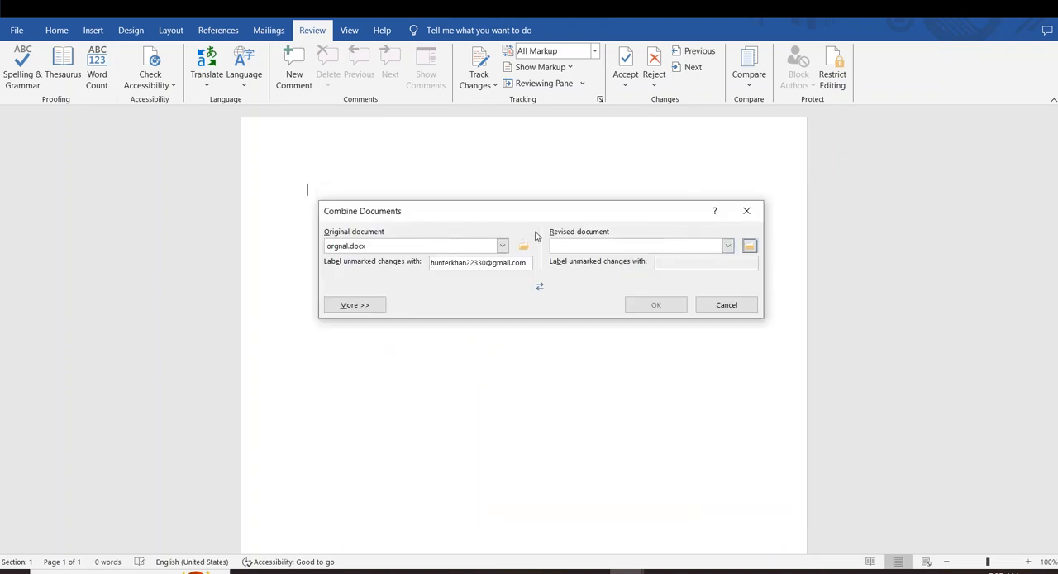
Choose the file "copy" from the Desktop as the revised document and combine the two
click(750, 247)
click(463, 293)
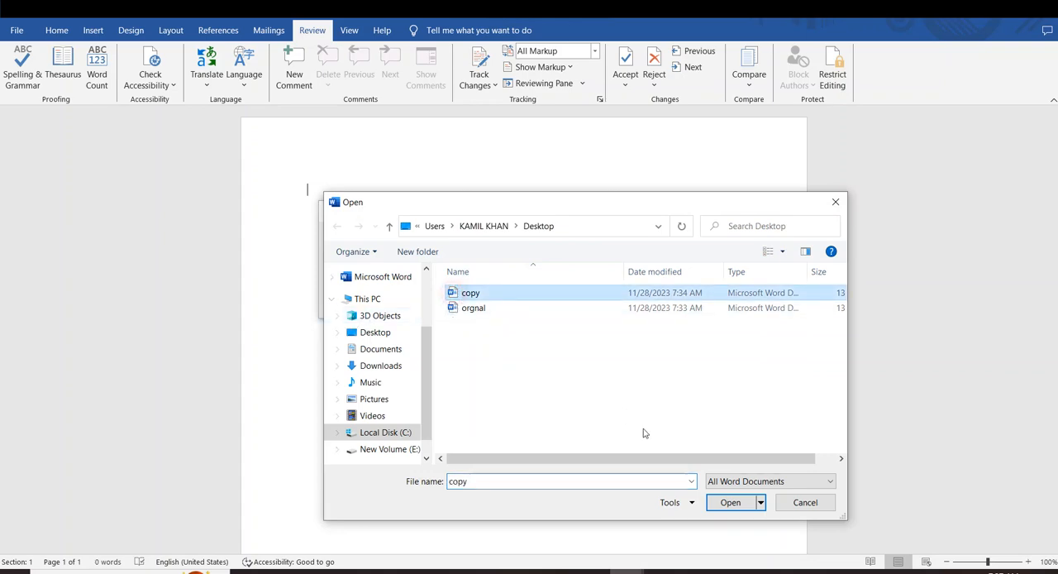
click(730, 503)
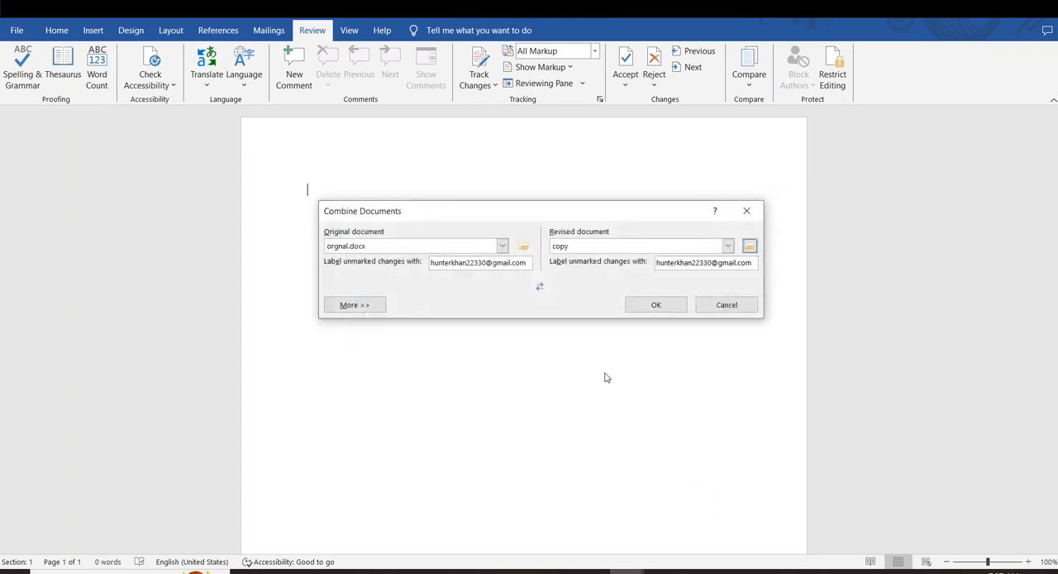
click(630, 303)
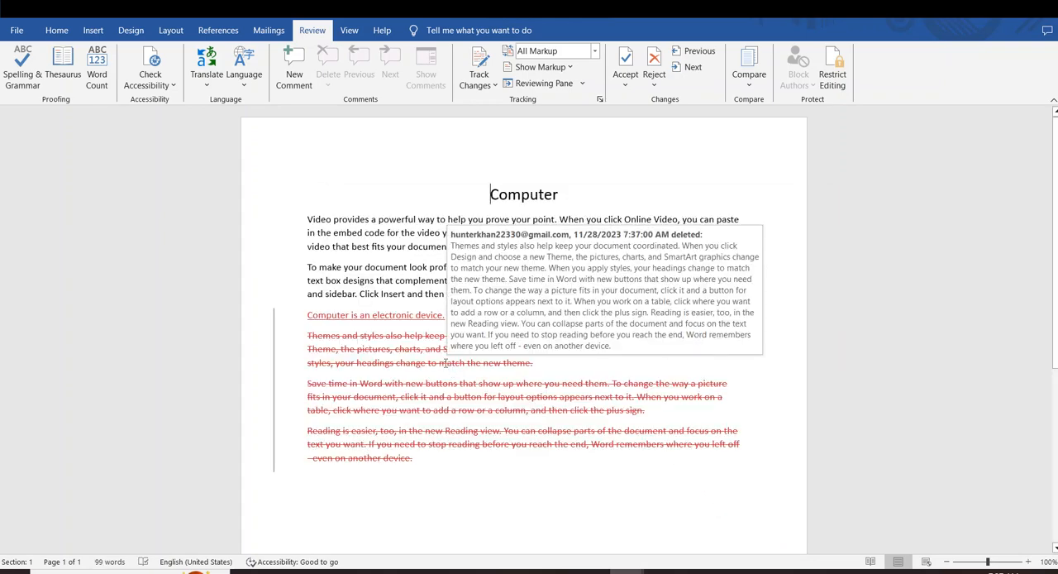
Examine the inserted sentence and the paragraphs marked as deleted in the combined result
drag(436, 487, 274, 183)
click(574, 518)
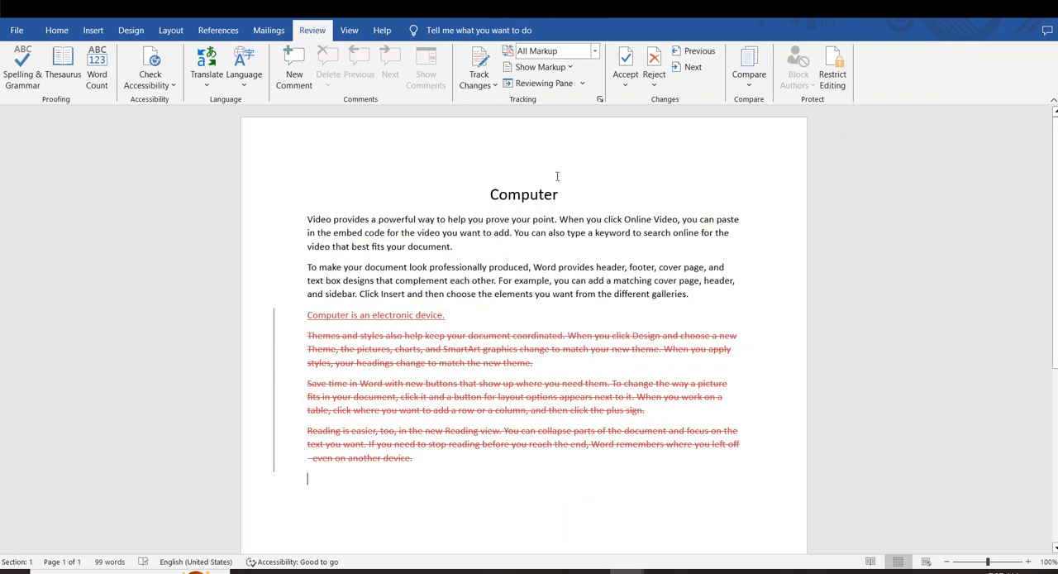
click(749, 75)
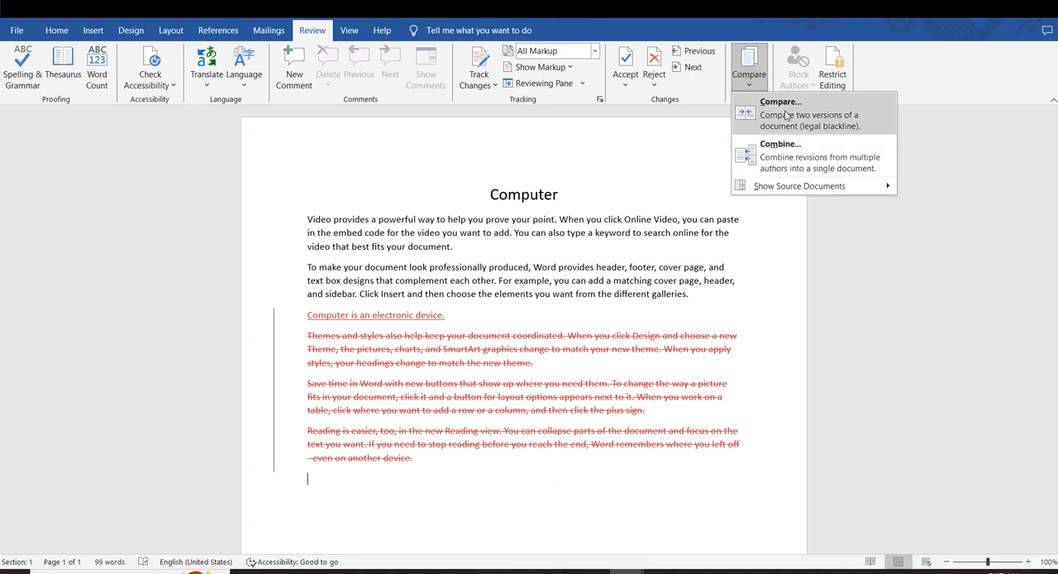
click(500, 475)
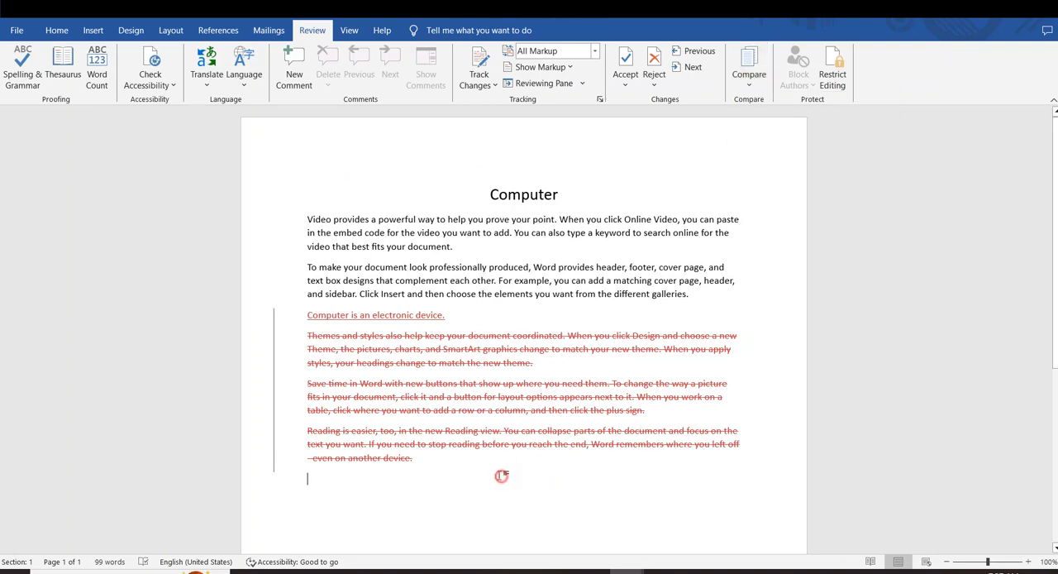
drag(497, 477, 320, 267)
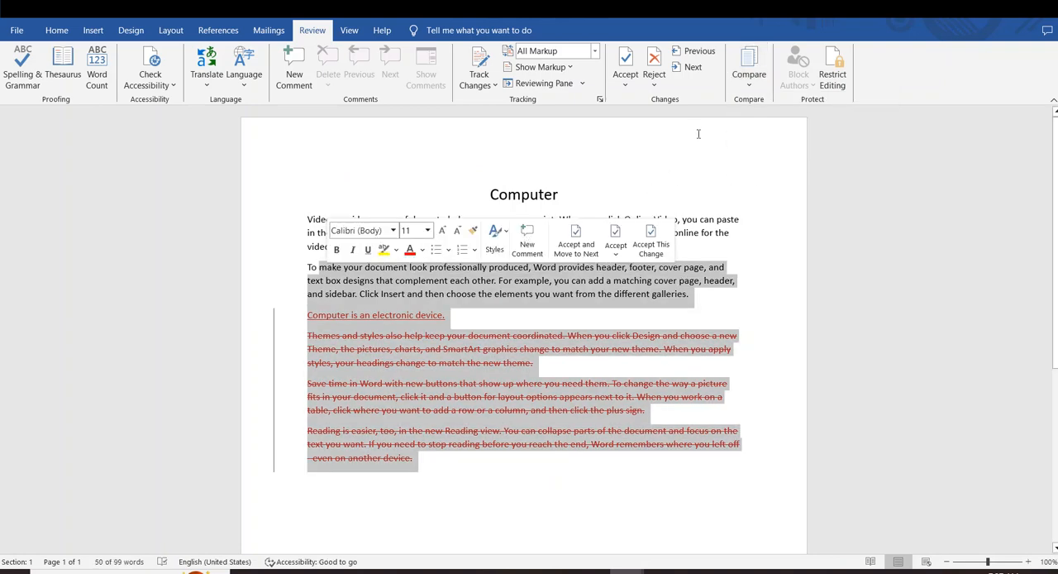
Show the revised source document alongside the combined document
click(748, 76)
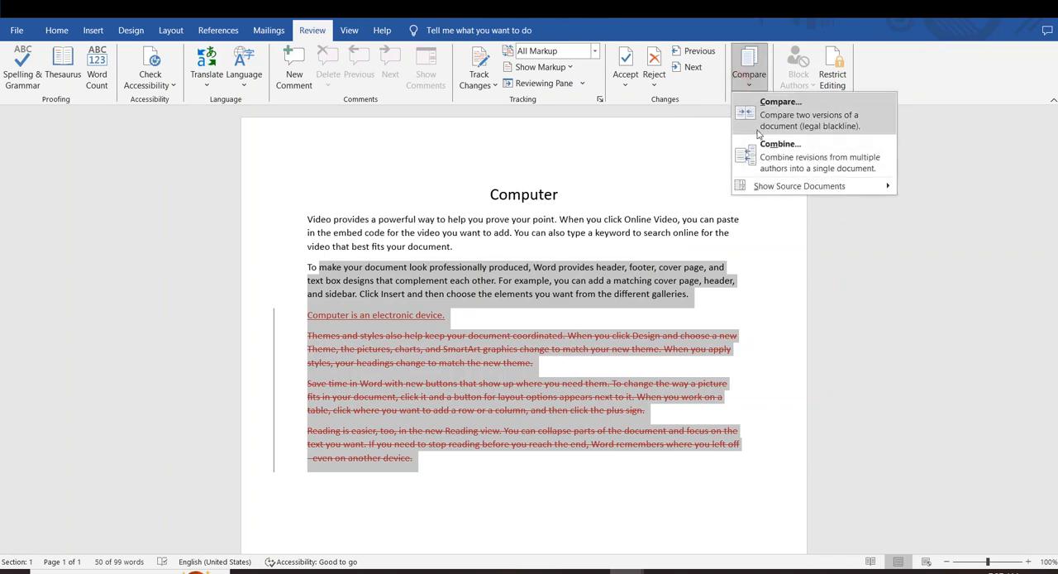
mouse_move(886, 186)
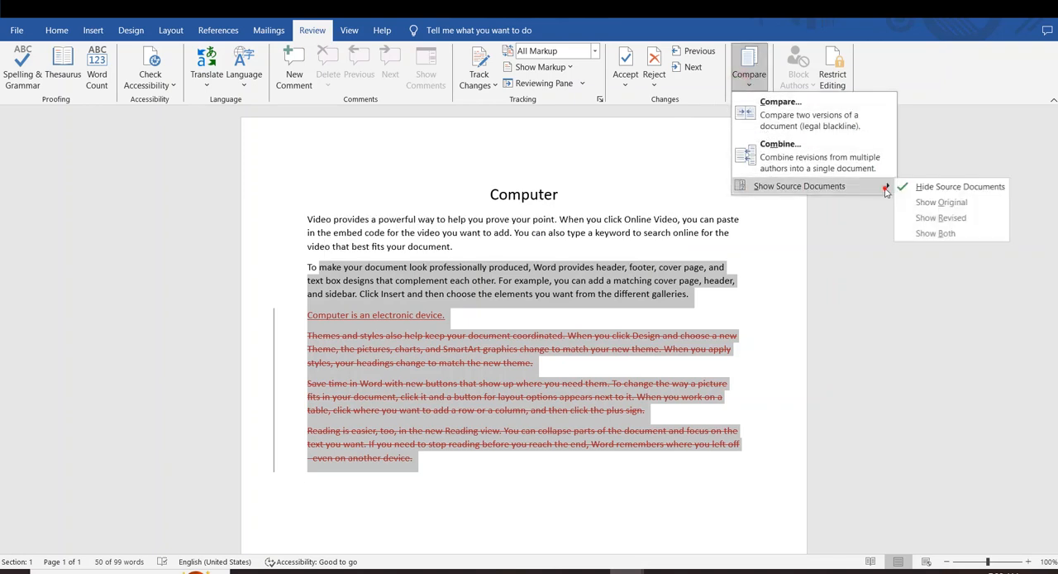
click(947, 220)
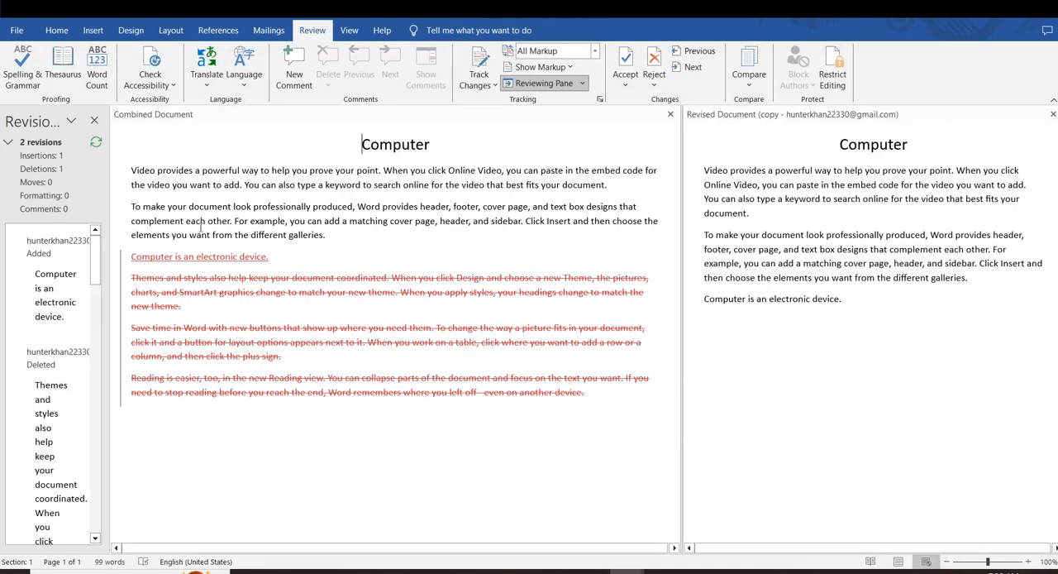
Show both the original and the revised source documents alongside the combined document
click(749, 73)
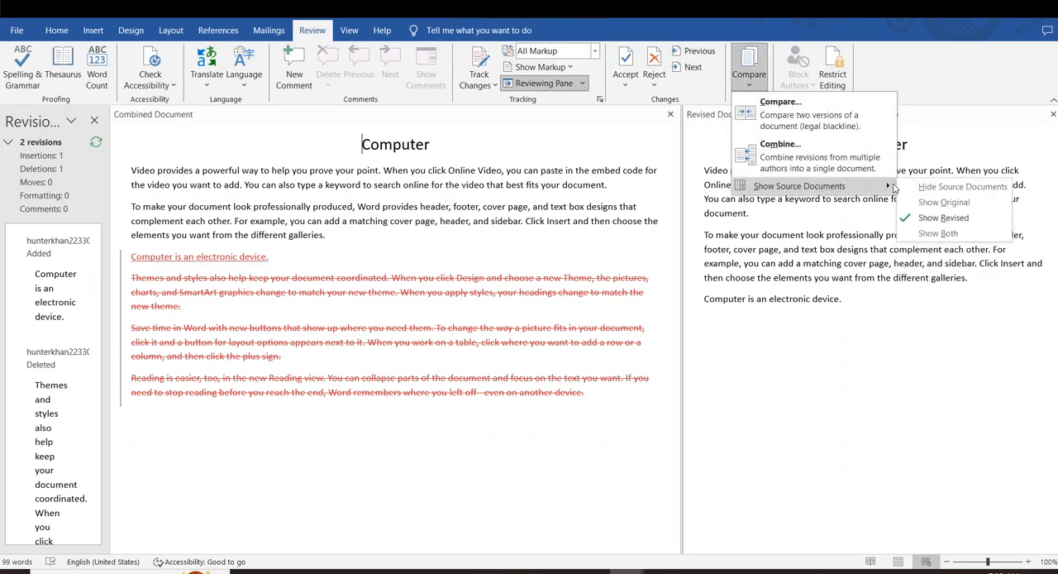
click(936, 234)
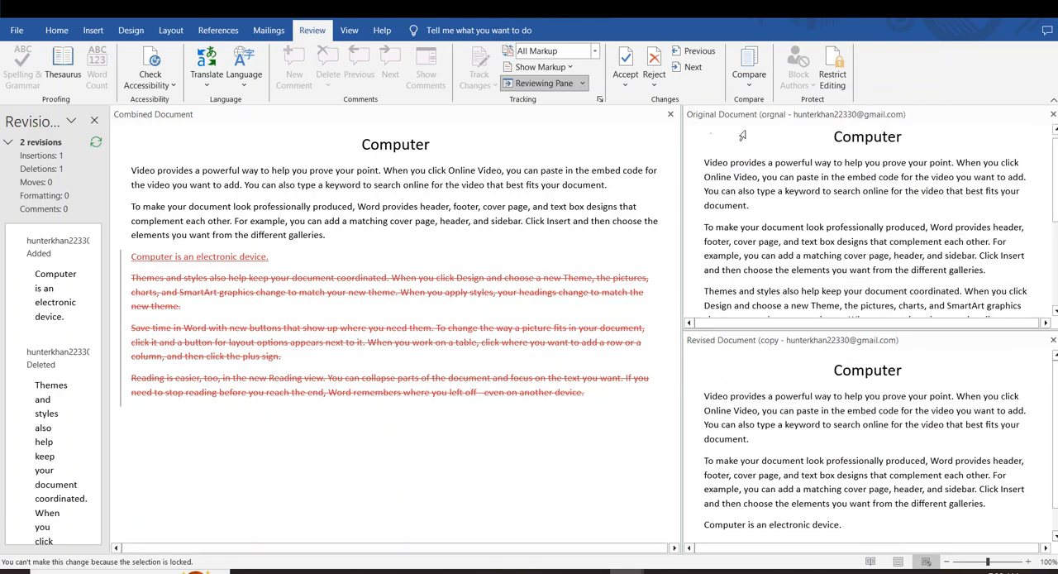
click(748, 72)
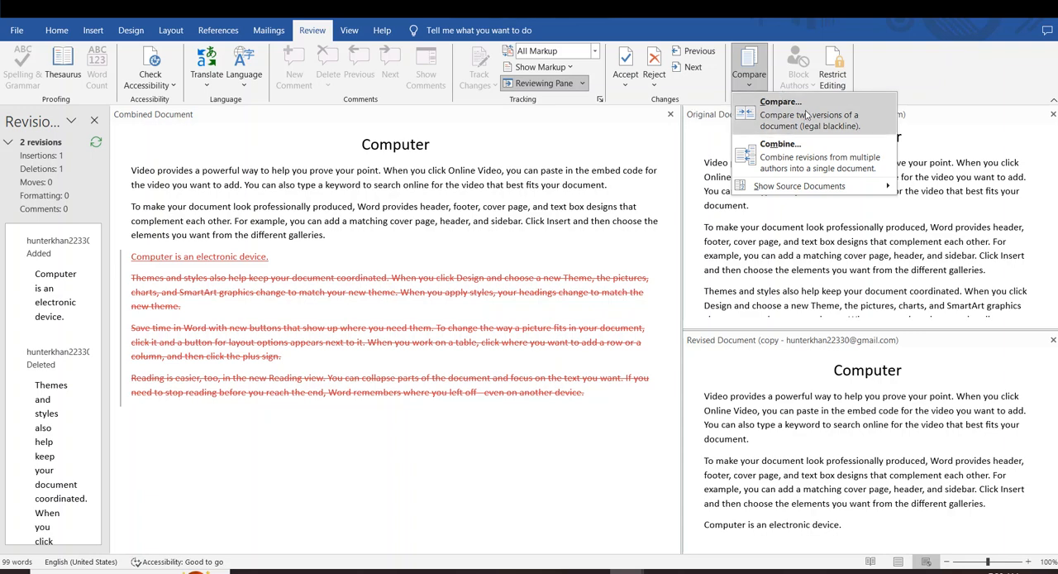
click(764, 98)
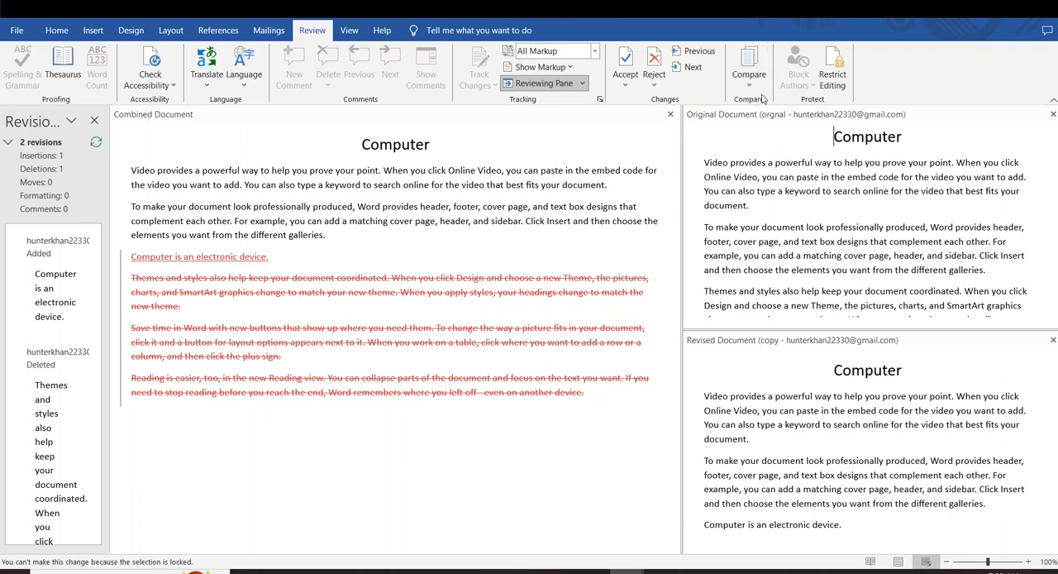